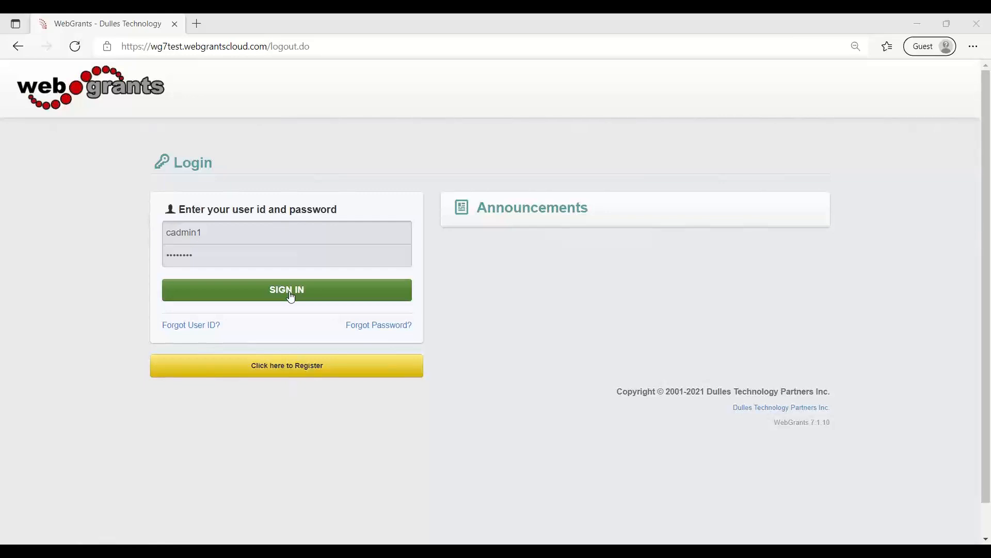
Sign in and open the Training - Example Funding Opportunity record from the current funding opportunities.
{"action": "left_click", "coordinate": [290, 296]}
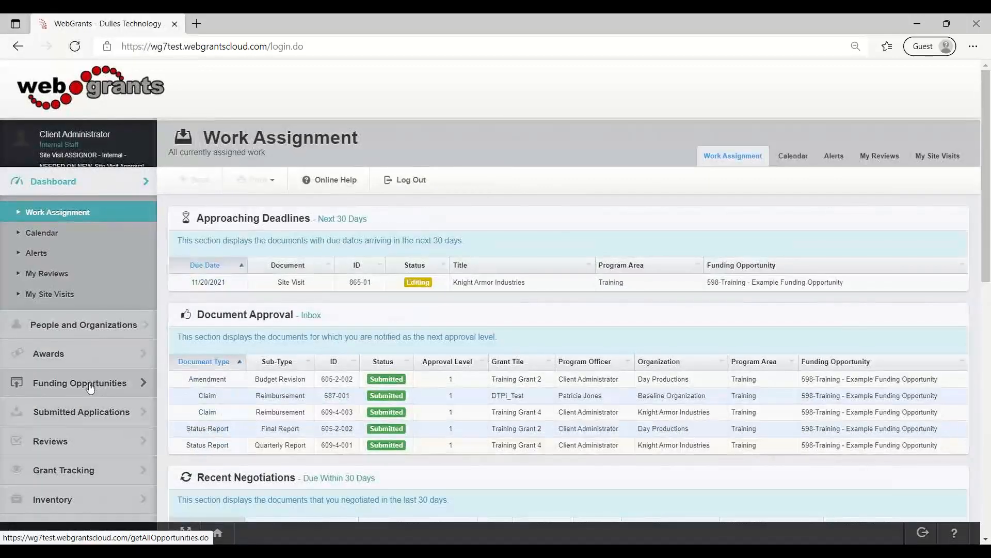
{"action": "left_click", "coordinate": [90, 387]}
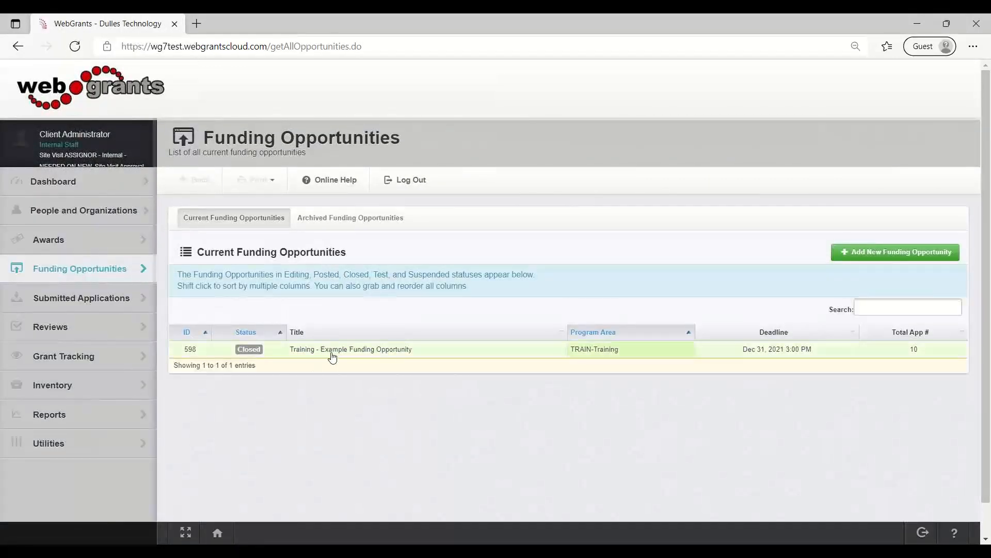
{"action": "left_click", "coordinate": [332, 354]}
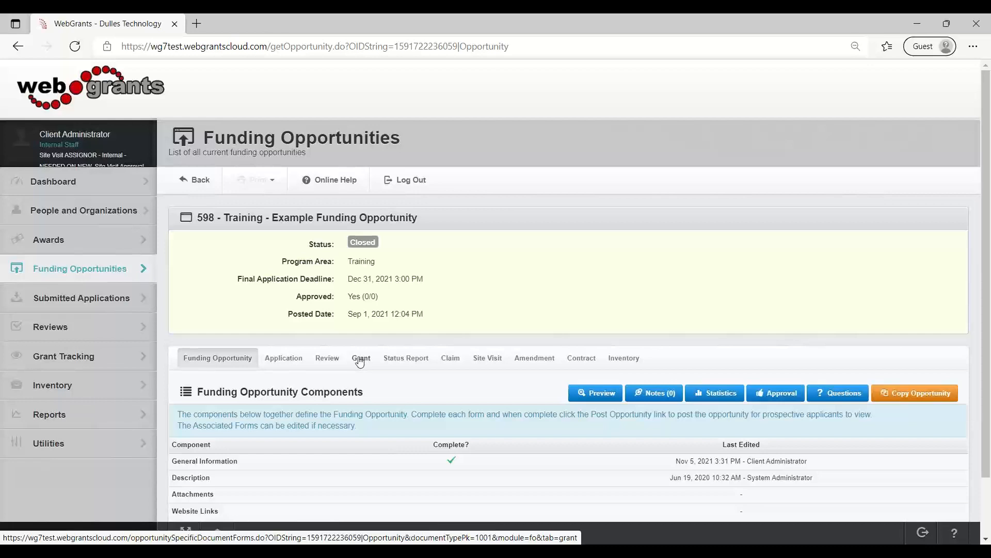
Review the grant forms and the contract forms associated with the funding opportunity, including Contract and Contract Text.
{"action": "left_click", "coordinate": [364, 363]}
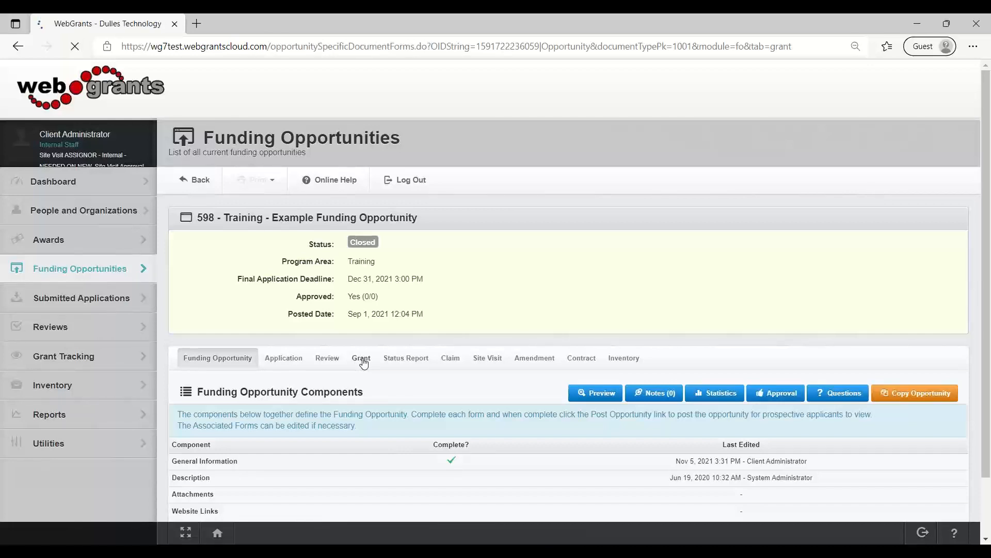
{"action": "scroll", "coordinate": [364, 364], "scroll_direction": "down", "scroll_amount": 2}
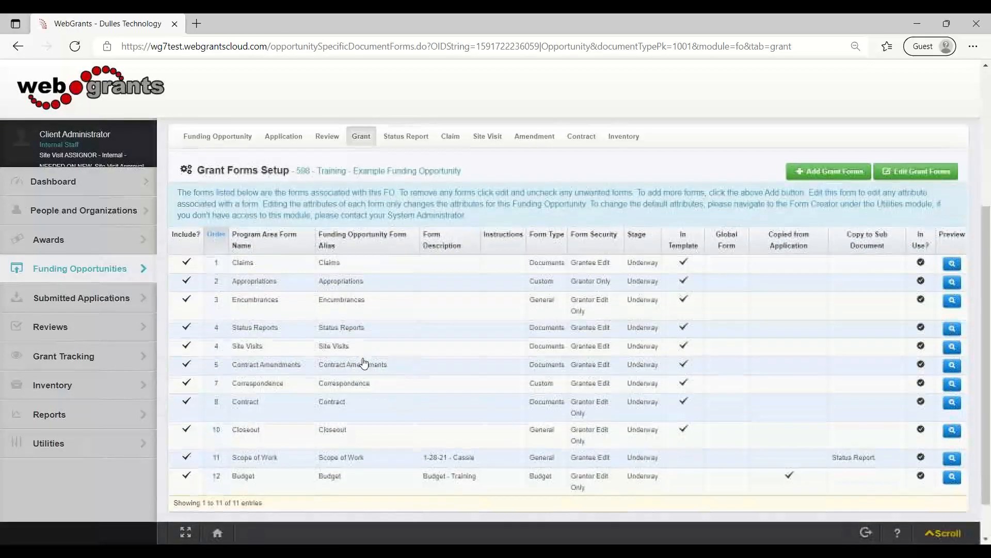
{"action": "left_click_drag", "start_coordinate": [268, 364], "coordinate": [241, 366]}
{"action": "scroll", "coordinate": [389, 339], "scroll_direction": "up", "scroll_amount": 4}
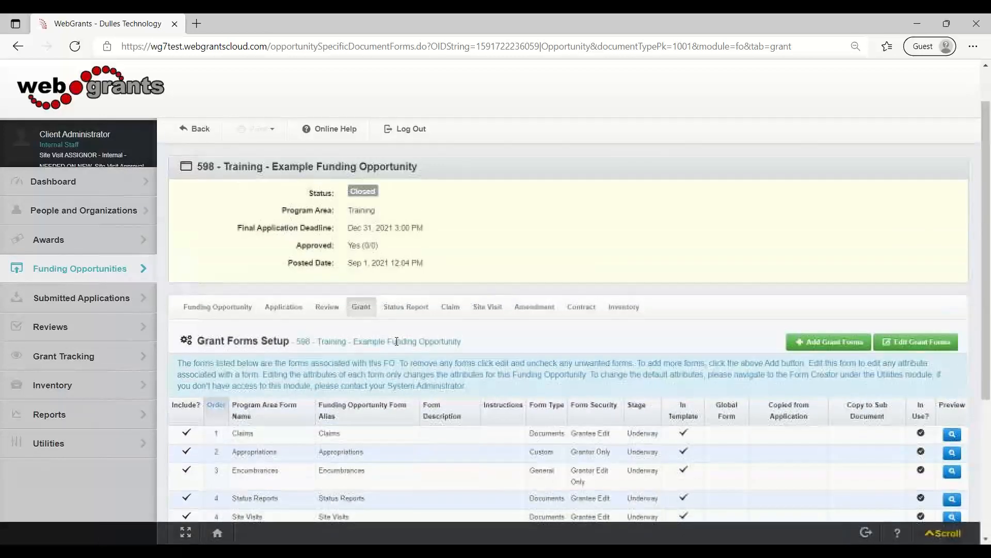
{"action": "left_click", "coordinate": [575, 309]}
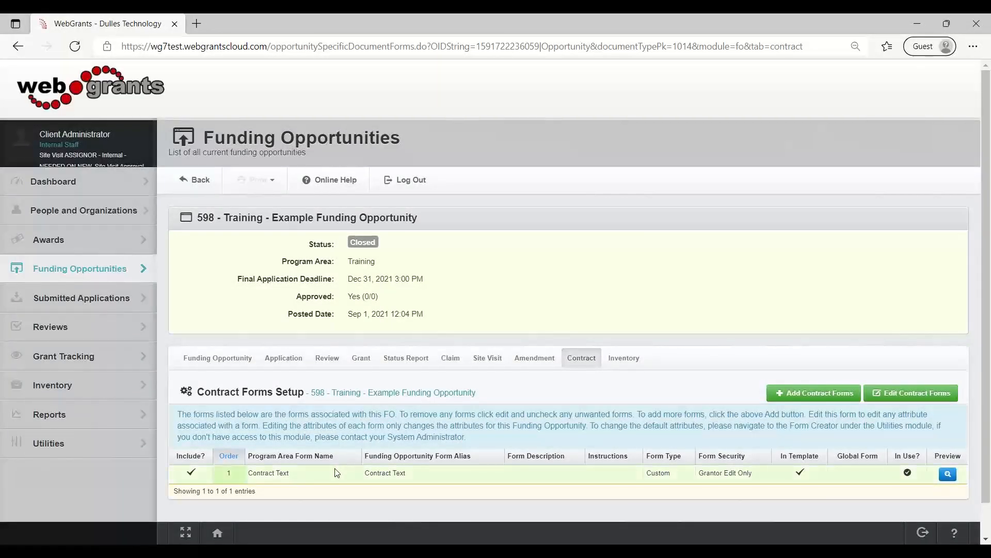
{"action": "left_click_drag", "start_coordinate": [338, 472], "coordinate": [252, 471]}
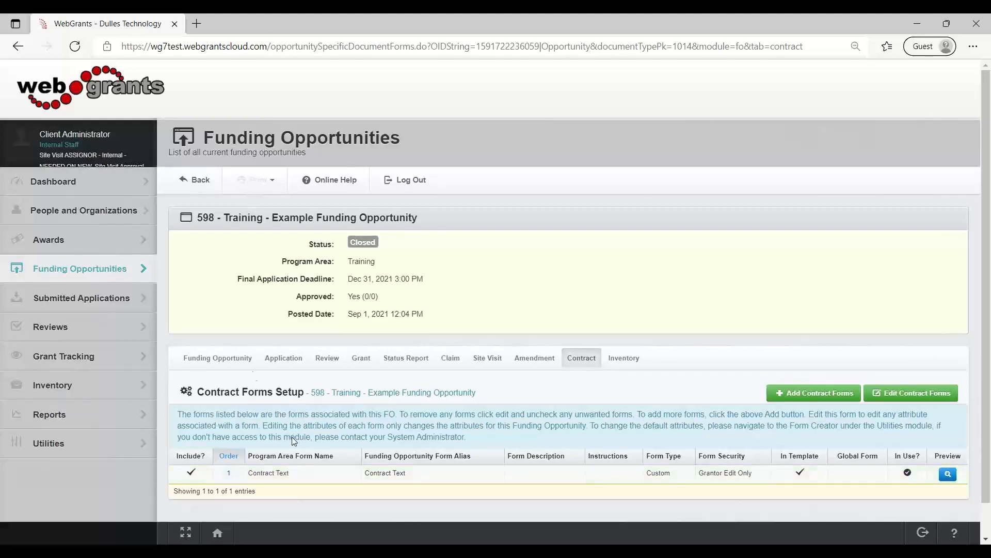
Open the funding opportunity's General Information for editing and check the number of contract approval levels under Approval Rules.
{"action": "left_click", "coordinate": [240, 363]}
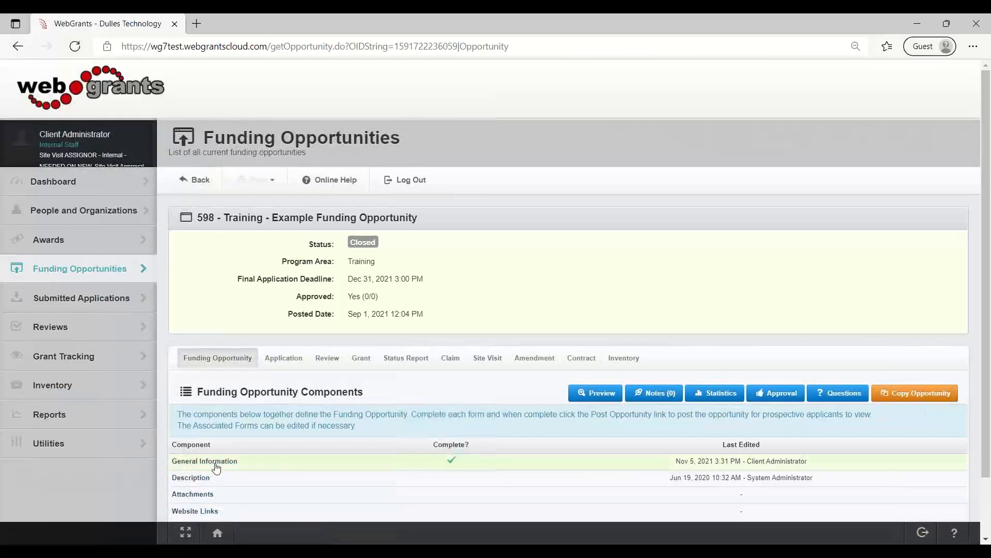
{"action": "left_click", "coordinate": [217, 462]}
{"action": "left_click", "coordinate": [904, 395]}
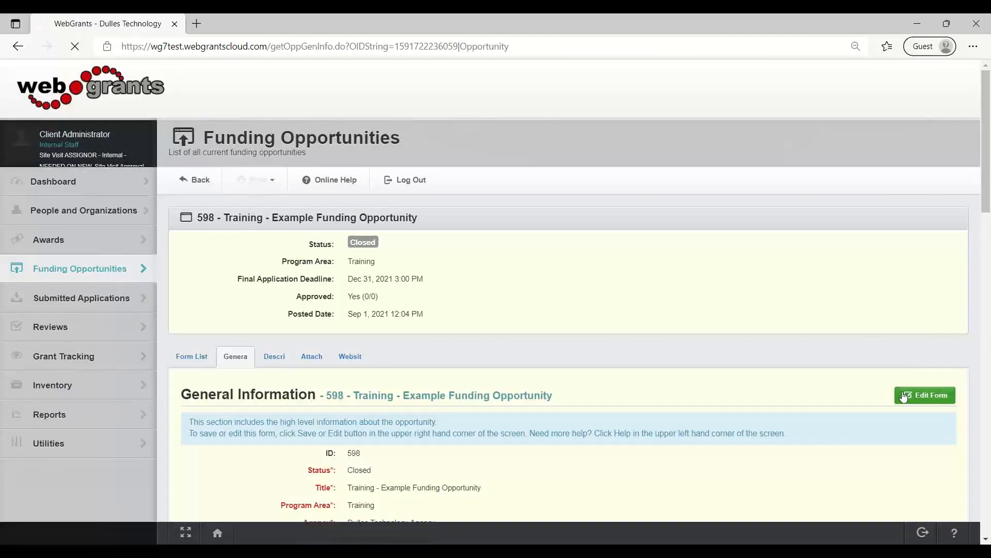
{"action": "scroll", "coordinate": [789, 388], "scroll_direction": "down", "scroll_amount": 8}
{"action": "scroll", "coordinate": [790, 388], "scroll_direction": "down", "scroll_amount": 12}
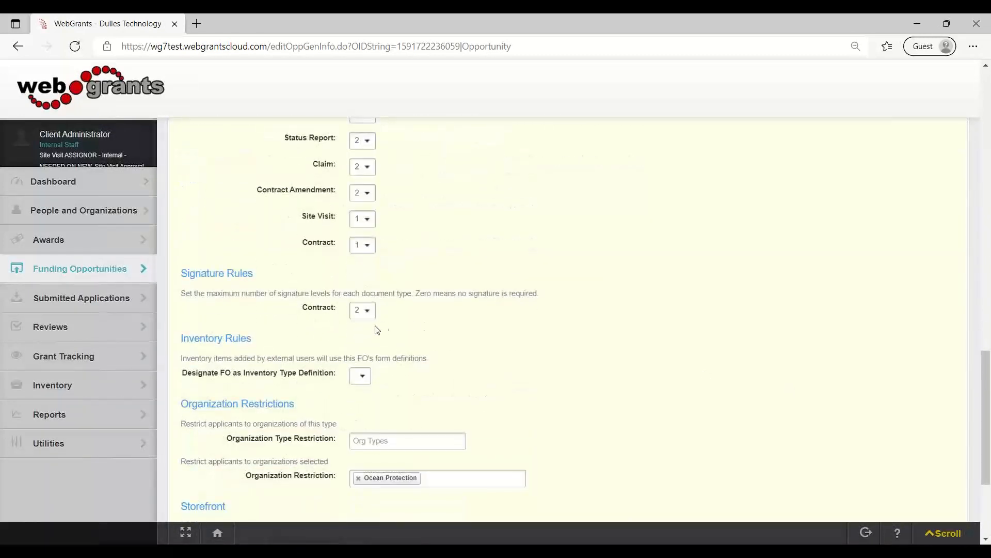
{"action": "scroll", "coordinate": [377, 330], "scroll_direction": "up", "scroll_amount": 2}
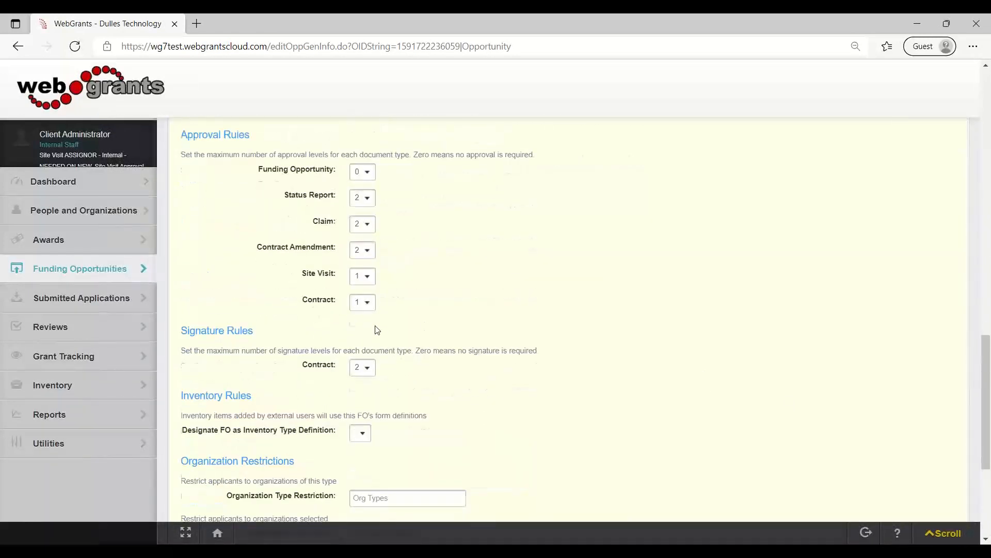
{"action": "left_click_drag", "start_coordinate": [181, 155], "coordinate": [250, 155]}
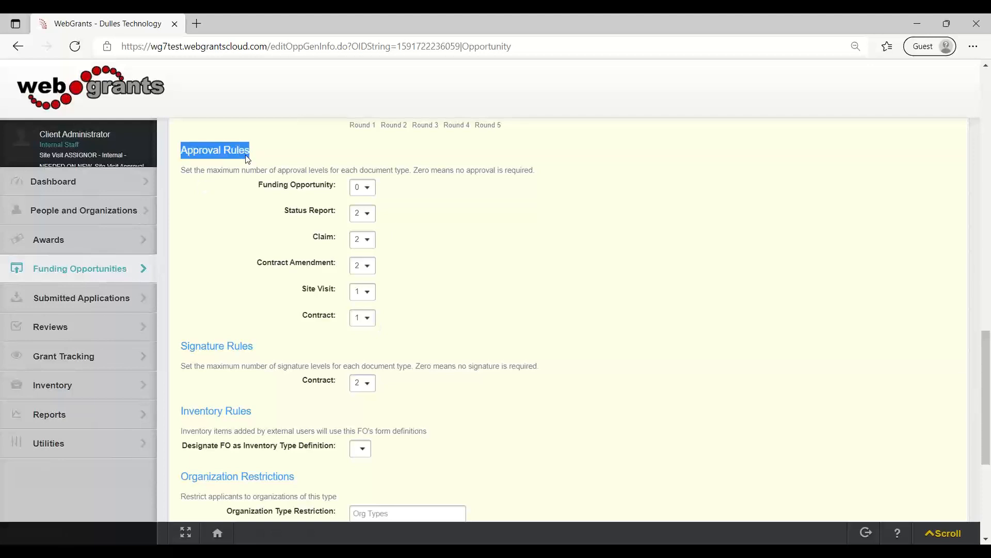
{"action": "left_click_drag", "start_coordinate": [298, 320], "coordinate": [334, 324]}
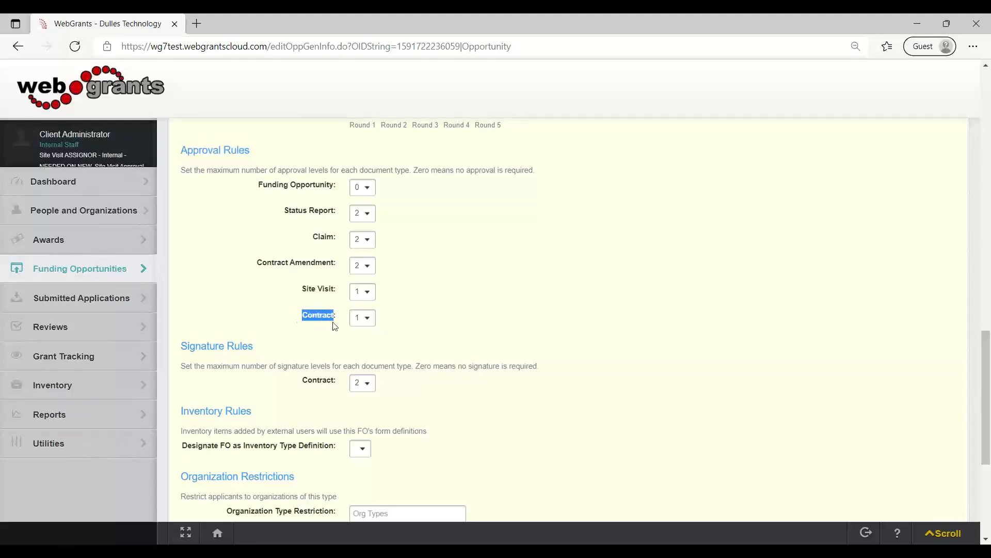
{"action": "left_click", "coordinate": [353, 324]}
{"action": "left_click", "coordinate": [353, 324]}
Check the contract signature level choices under Signature Rules and save the General Information form.
{"action": "left_click_drag", "start_coordinate": [193, 347], "coordinate": [259, 346]}
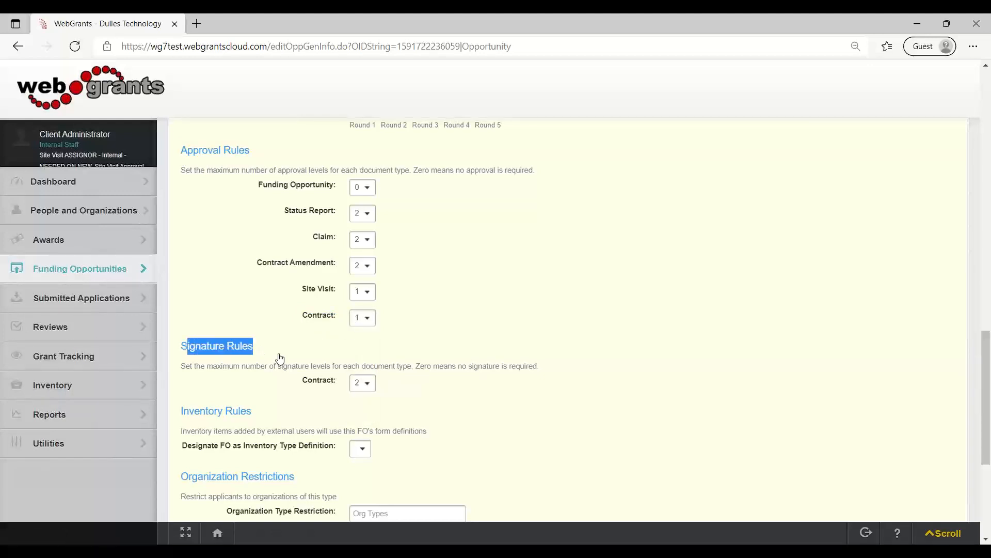
{"action": "left_click", "coordinate": [300, 384]}
{"action": "left_click_drag", "start_coordinate": [300, 385], "coordinate": [333, 386]}
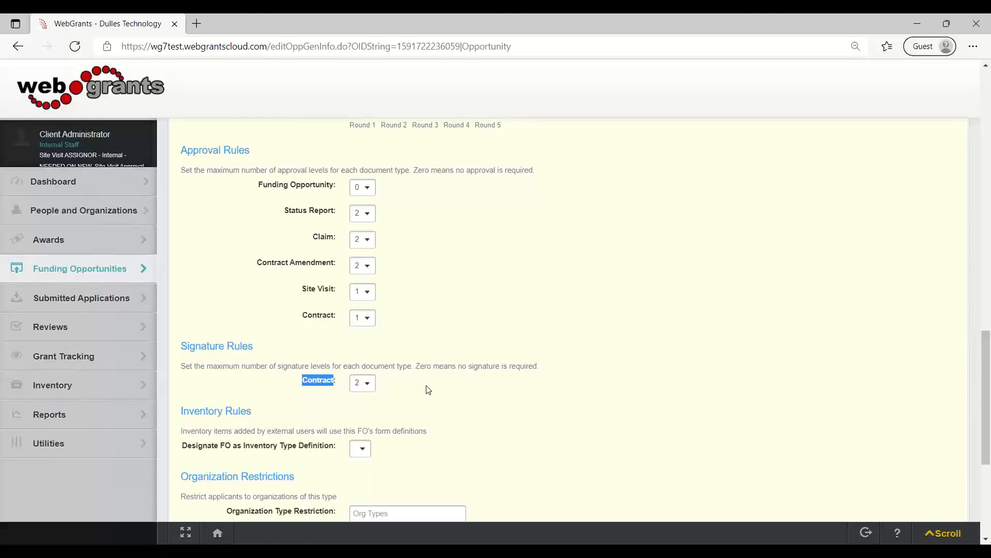
{"action": "left_click", "coordinate": [361, 388]}
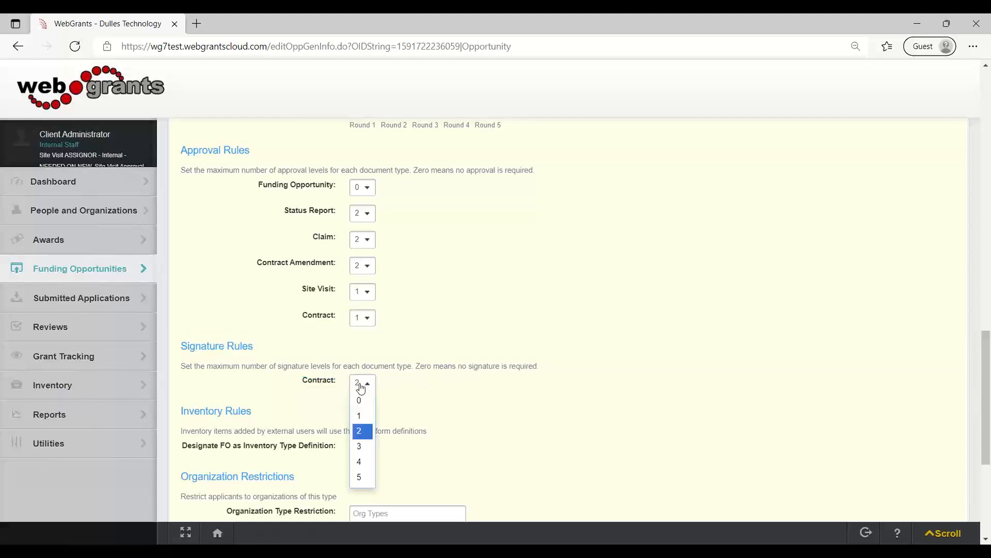
{"action": "left_click", "coordinate": [361, 384]}
{"action": "scroll", "coordinate": [584, 392], "scroll_direction": "up", "scroll_amount": 10}
{"action": "scroll", "coordinate": [592, 393], "scroll_direction": "up", "scroll_amount": 10}
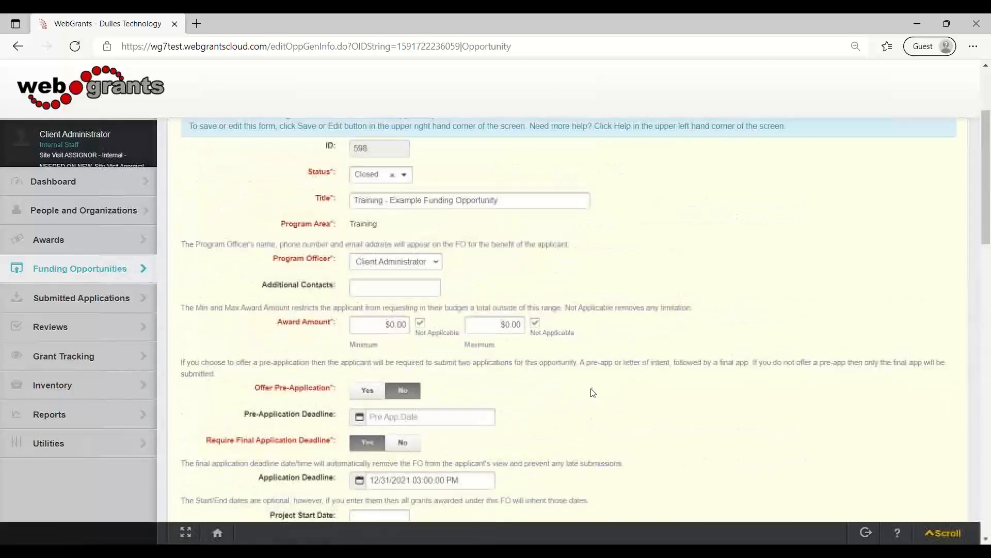
{"action": "left_click", "coordinate": [886, 233]}
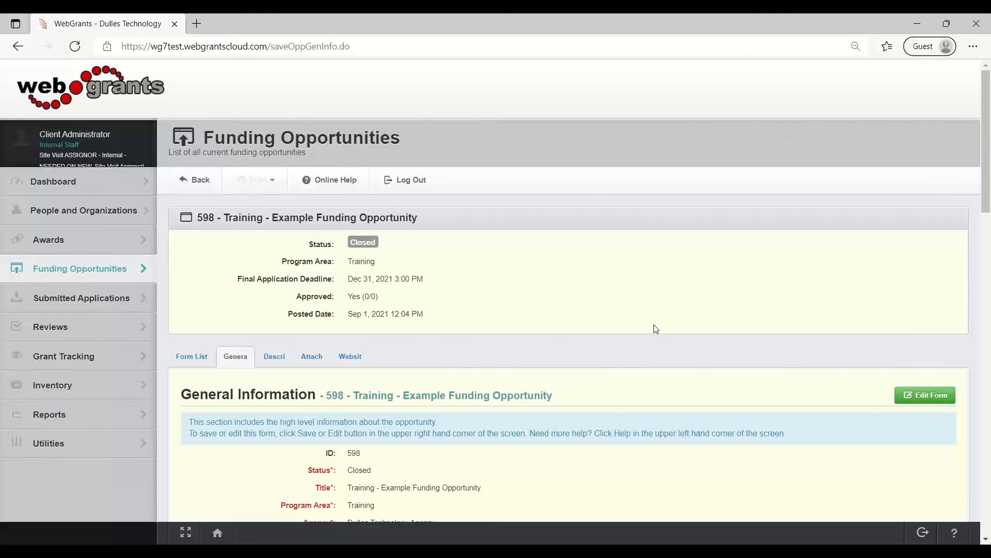
Open the Contract Templates utility, view the blank form for a new template, and return to the template list.
{"action": "left_click", "coordinate": [53, 451]}
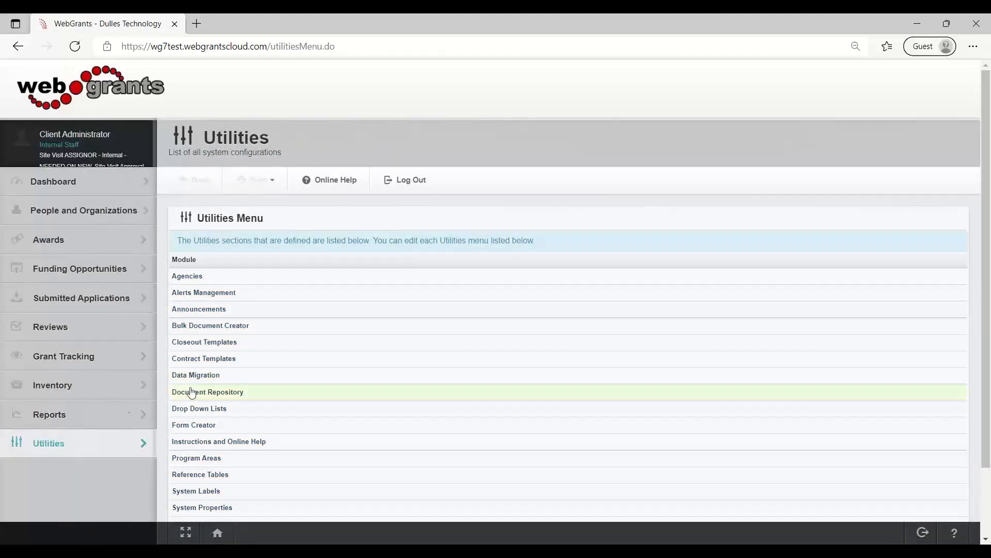
{"action": "left_click", "coordinate": [202, 361]}
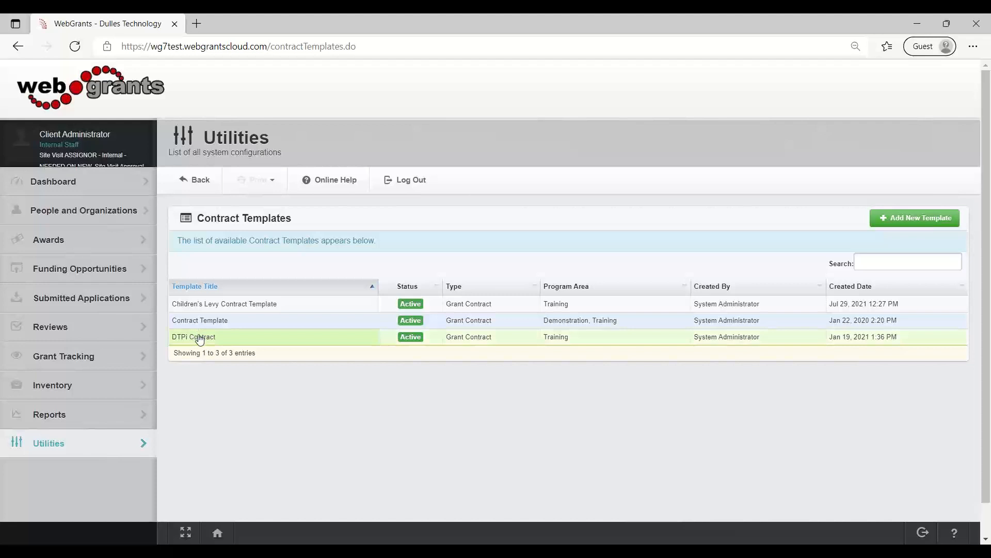
{"action": "left_click", "coordinate": [918, 220]}
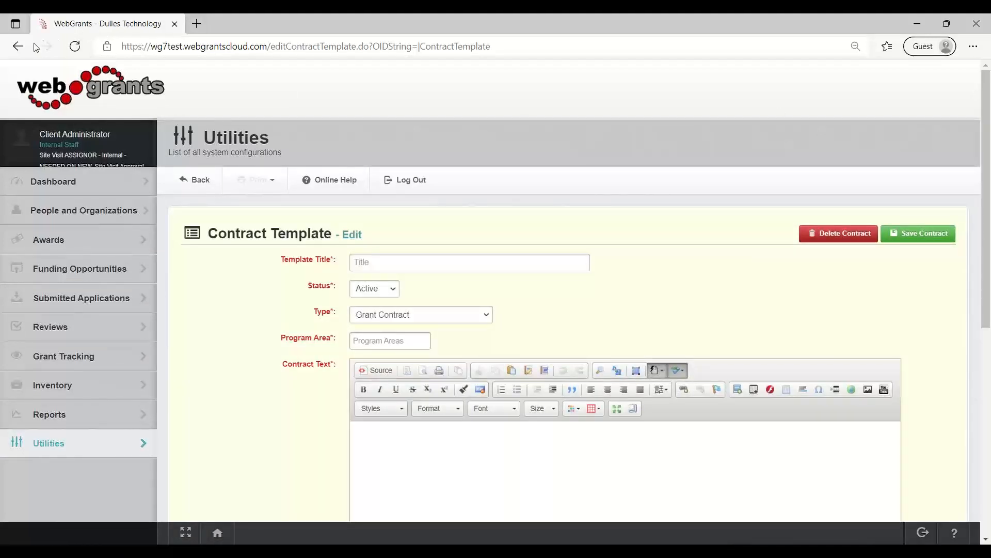
{"action": "left_click", "coordinate": [18, 46]}
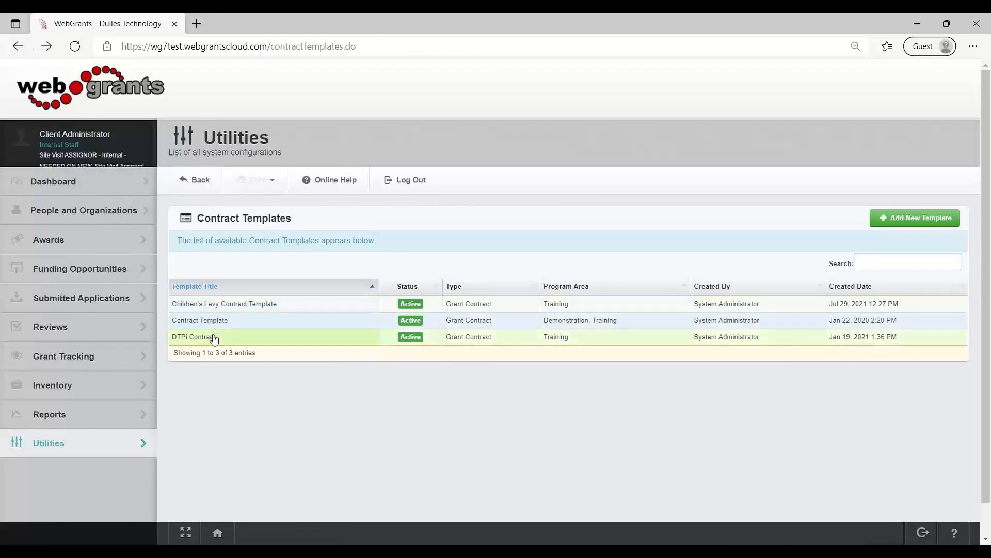
Open the DTPi Contract template for editing and view its contract text in a maximized editor before restoring the normal size.
{"action": "left_click", "coordinate": [215, 339]}
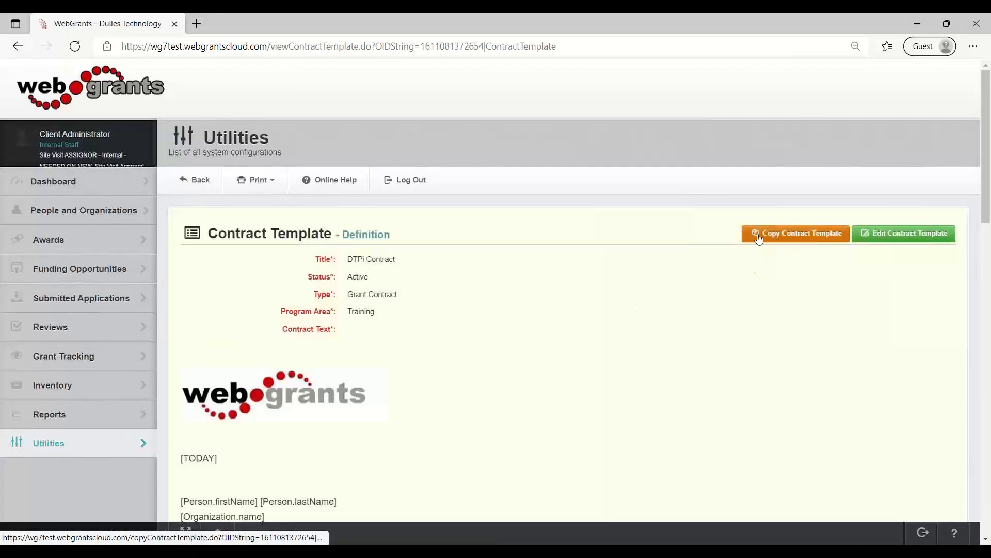
{"action": "left_click", "coordinate": [881, 238]}
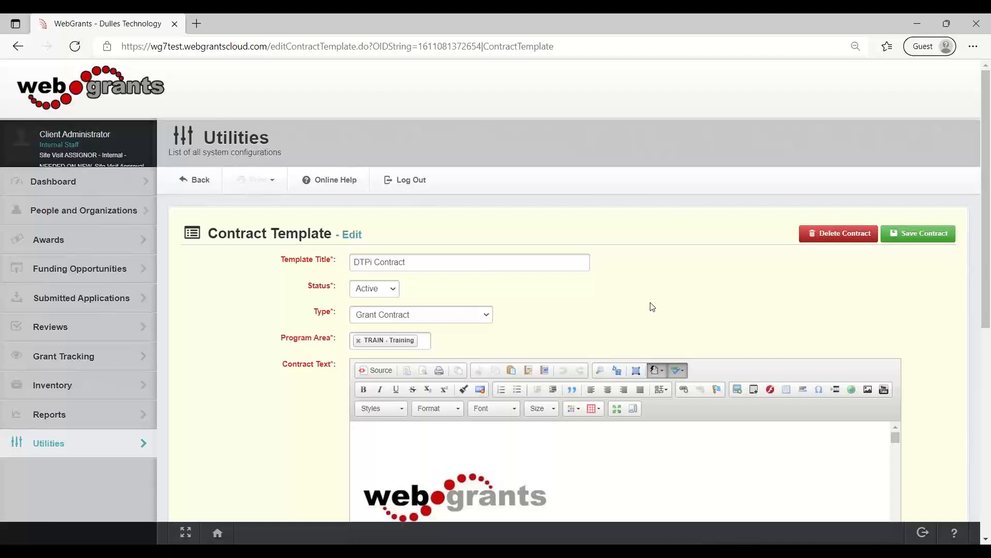
{"action": "scroll", "coordinate": [652, 307], "scroll_direction": "down", "scroll_amount": 1}
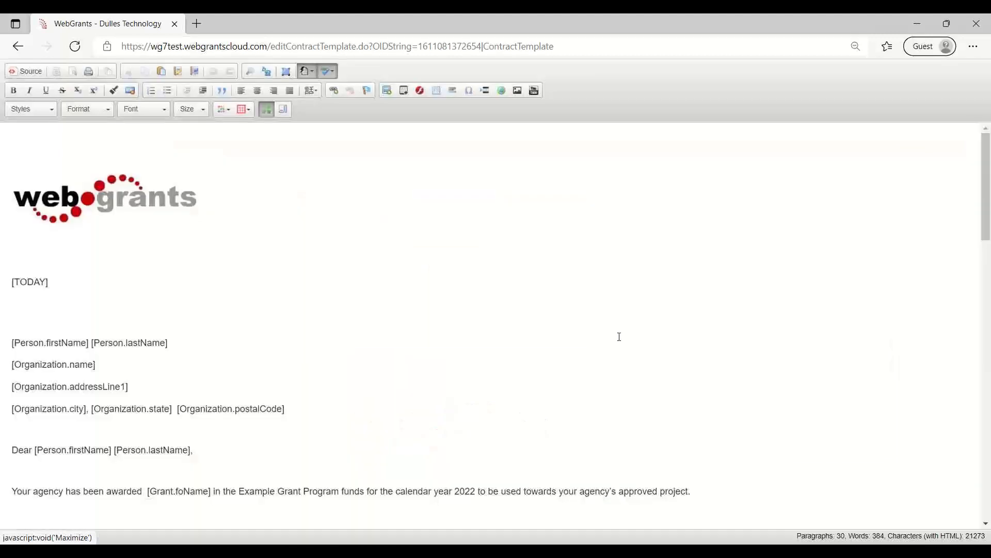
{"action": "left_click", "coordinate": [617, 336]}
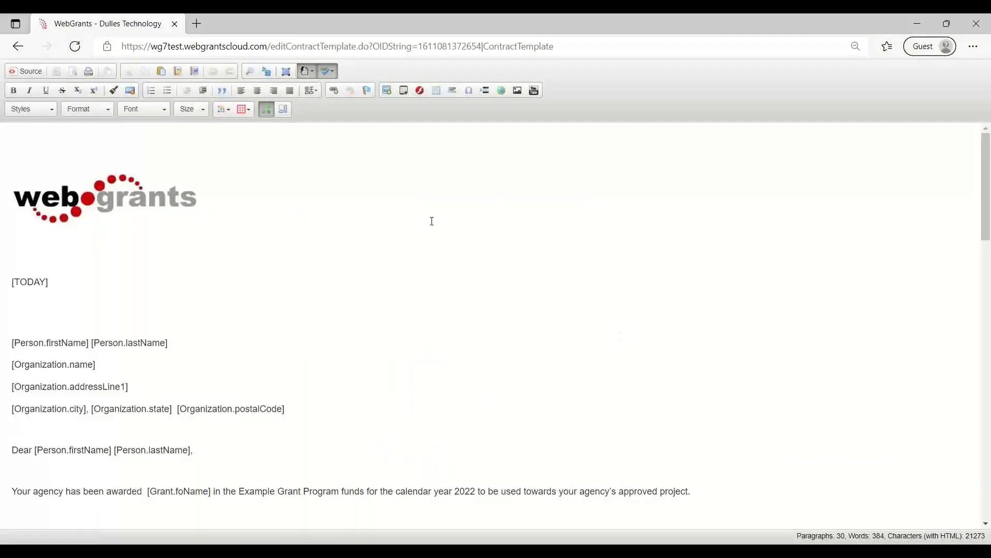
{"action": "left_click", "coordinate": [266, 110]}
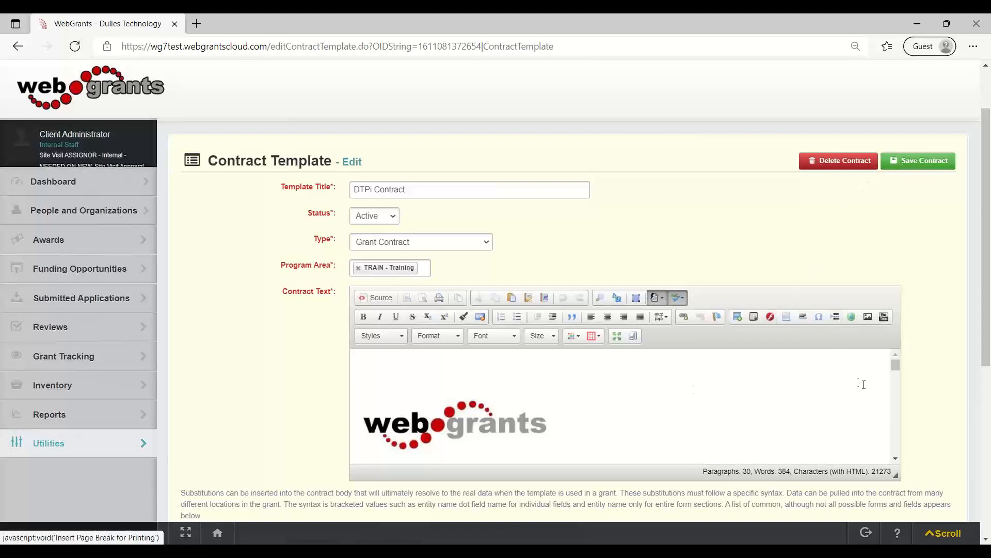
Examine the list of available substitutions and compare it with the bracketed placeholders in the DTPi Contract text.
{"action": "scroll", "coordinate": [762, 427], "scroll_direction": "down", "scroll_amount": 2}
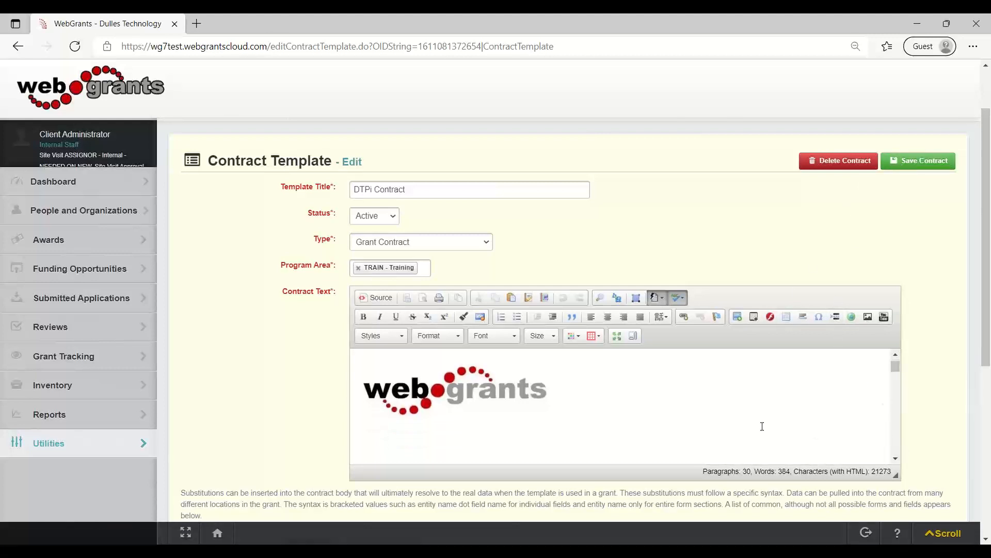
{"action": "scroll", "coordinate": [721, 509], "scroll_direction": "down", "scroll_amount": 4}
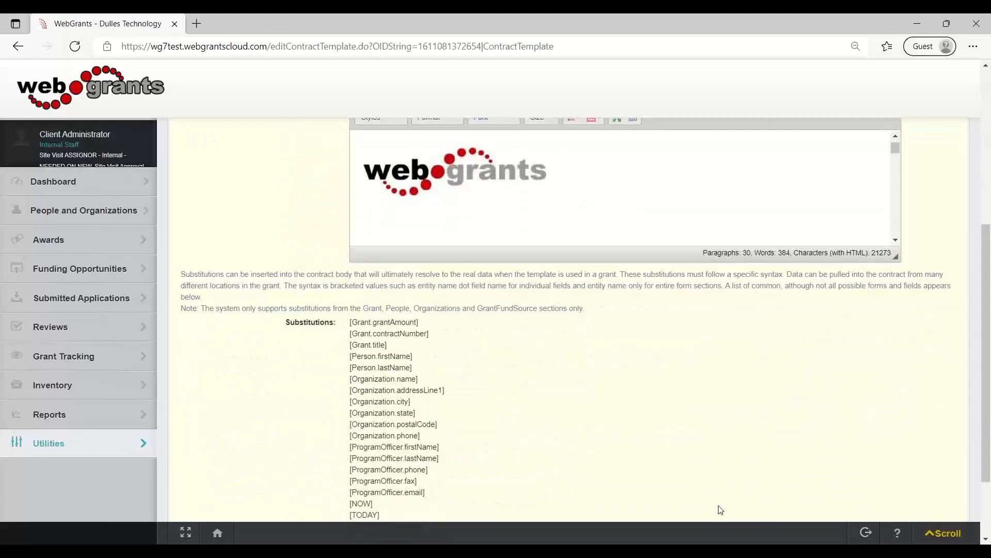
{"action": "left_click_drag", "start_coordinate": [407, 518], "coordinate": [309, 443]}
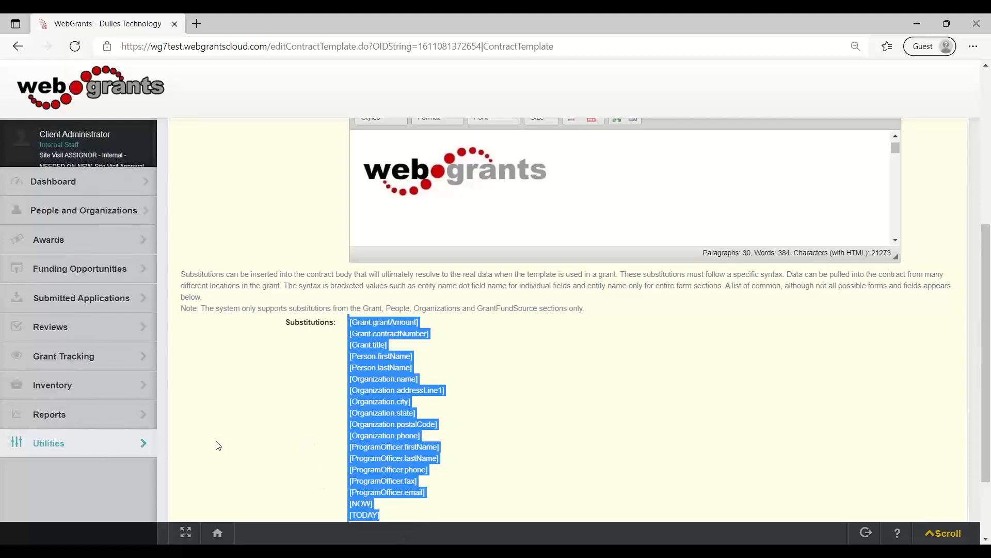
{"action": "left_click", "coordinate": [659, 220]}
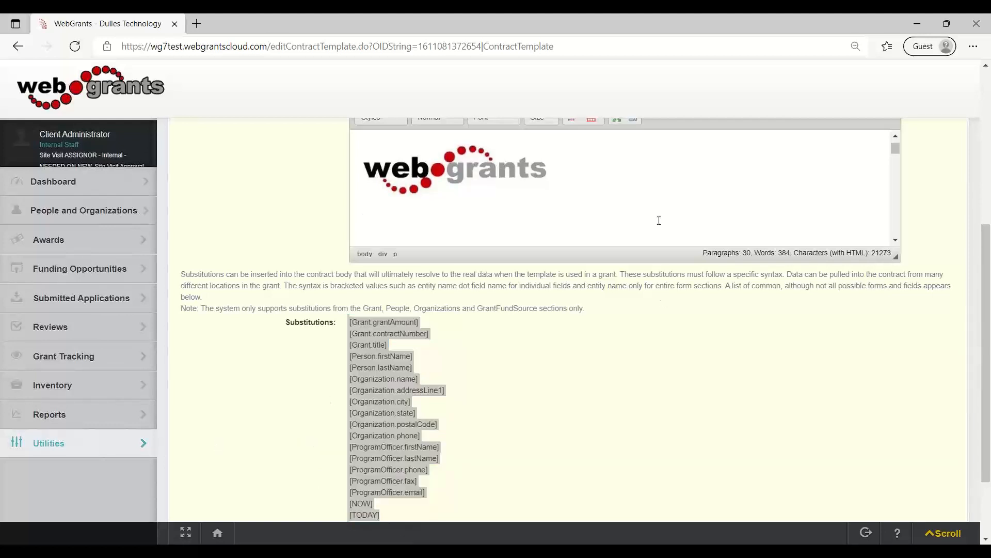
{"action": "scroll", "coordinate": [659, 220], "scroll_direction": "down", "scroll_amount": 1}
{"action": "scroll", "coordinate": [659, 221], "scroll_direction": "down", "scroll_amount": 3}
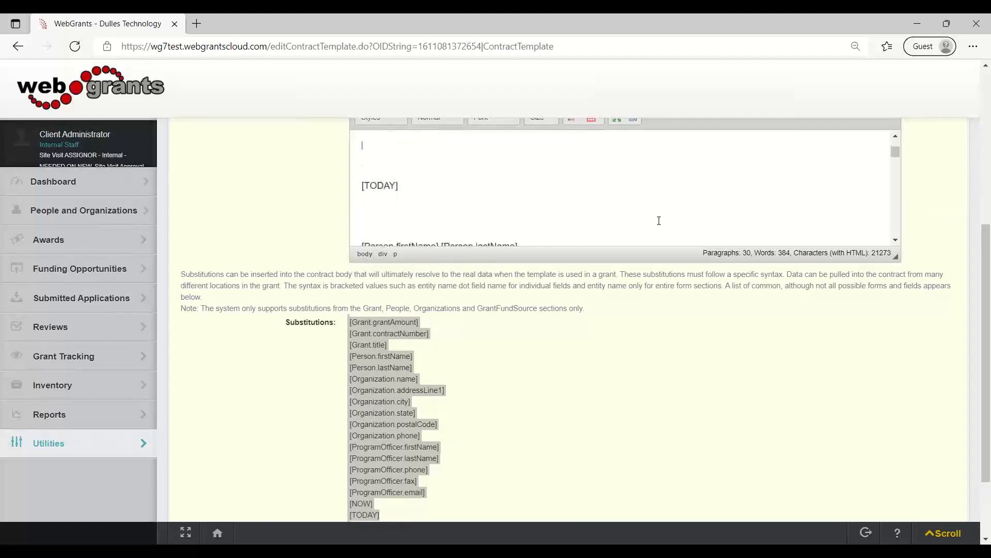
{"action": "scroll", "coordinate": [659, 221], "scroll_direction": "down", "scroll_amount": 2}
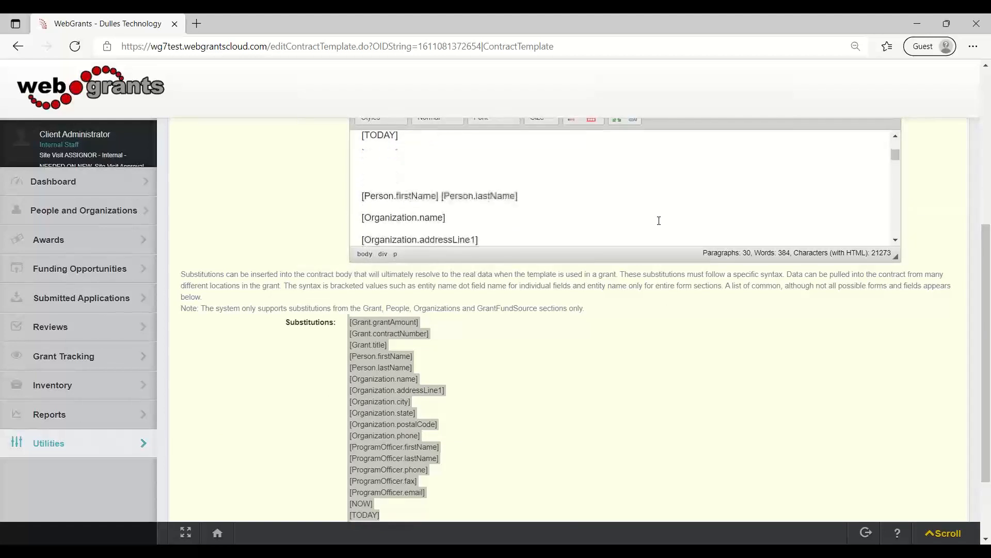
{"action": "scroll", "coordinate": [659, 220], "scroll_direction": "down", "scroll_amount": 1}
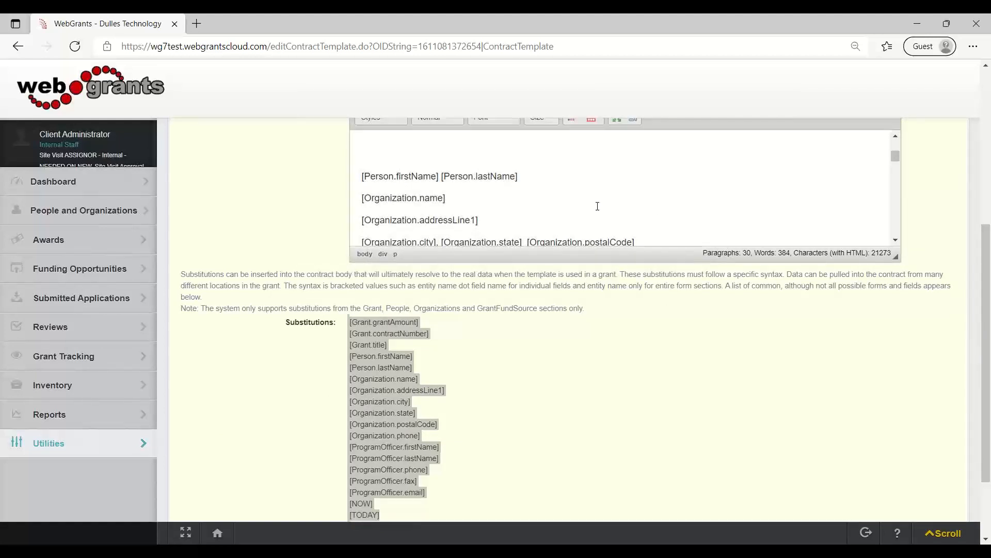
Review the bracketed placeholders through the rest of the DTPi Contract text and save the contract template.
{"action": "left_click_drag", "start_coordinate": [575, 178], "coordinate": [477, 177]}
{"action": "scroll", "coordinate": [608, 190], "scroll_direction": "down", "scroll_amount": 3}
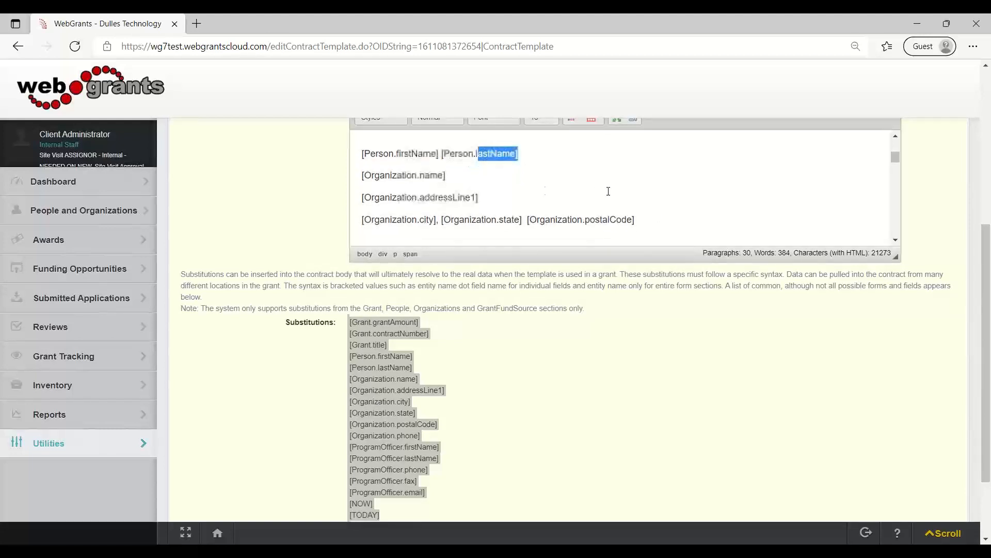
{"action": "mouse_move", "coordinate": [571, 233]}
{"action": "left_mouse_down"}
{"action": "mouse_move", "coordinate": [343, 234]}
{"action": "mouse_move", "coordinate": [577, 236]}
{"action": "left_mouse_up"}
{"action": "scroll", "coordinate": [526, 237], "scroll_direction": "down", "scroll_amount": 2}
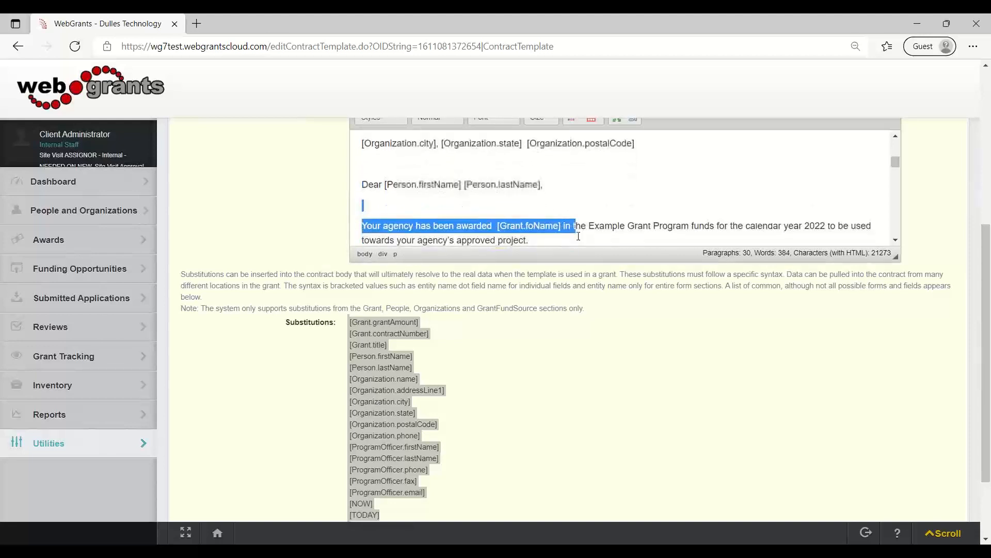
{"action": "scroll", "coordinate": [578, 235], "scroll_direction": "down", "scroll_amount": 5}
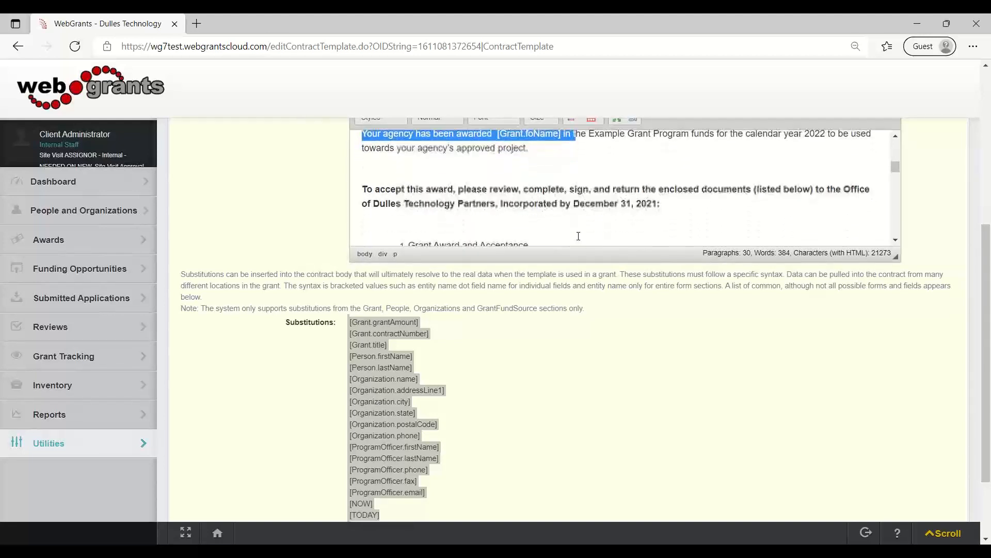
{"action": "scroll", "coordinate": [578, 236], "scroll_direction": "down", "scroll_amount": 4}
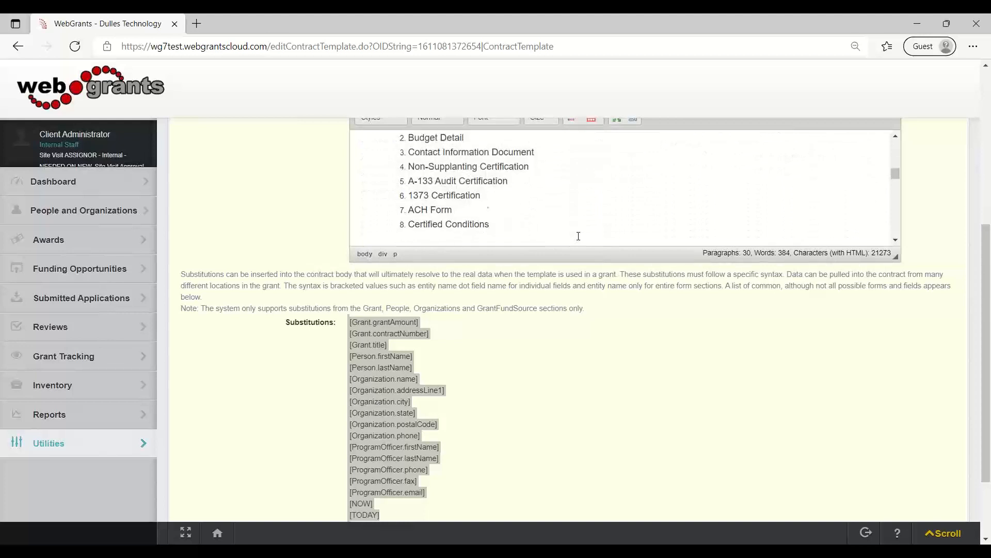
{"action": "scroll", "coordinate": [578, 236], "scroll_direction": "down", "scroll_amount": 10}
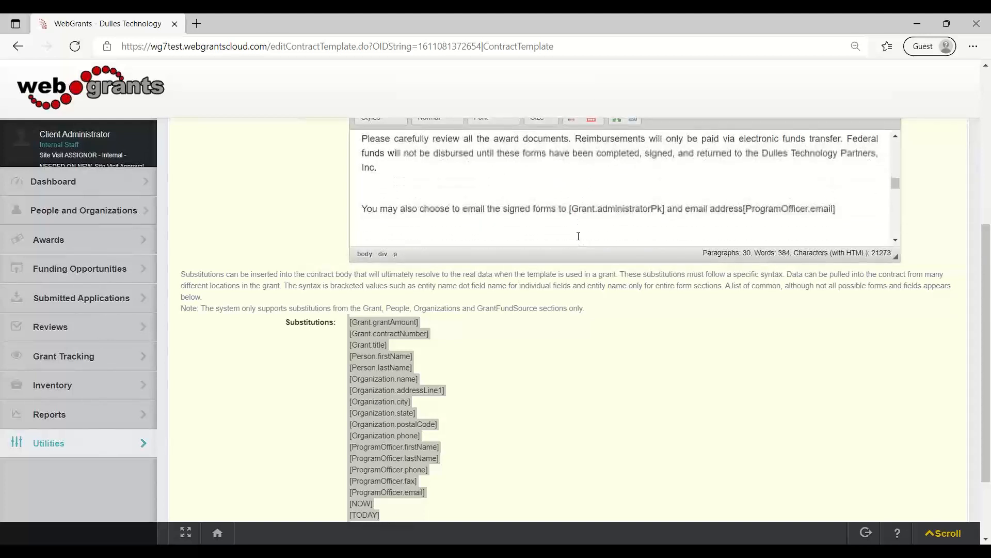
{"action": "scroll", "coordinate": [578, 236], "scroll_direction": "down", "scroll_amount": 3}
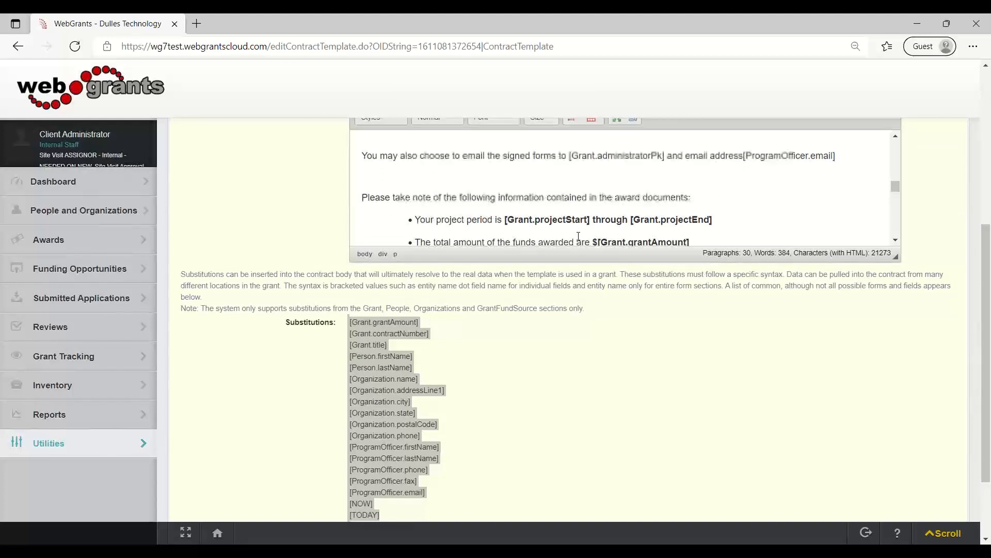
{"action": "scroll", "coordinate": [794, 436], "scroll_direction": "up", "scroll_amount": 4}
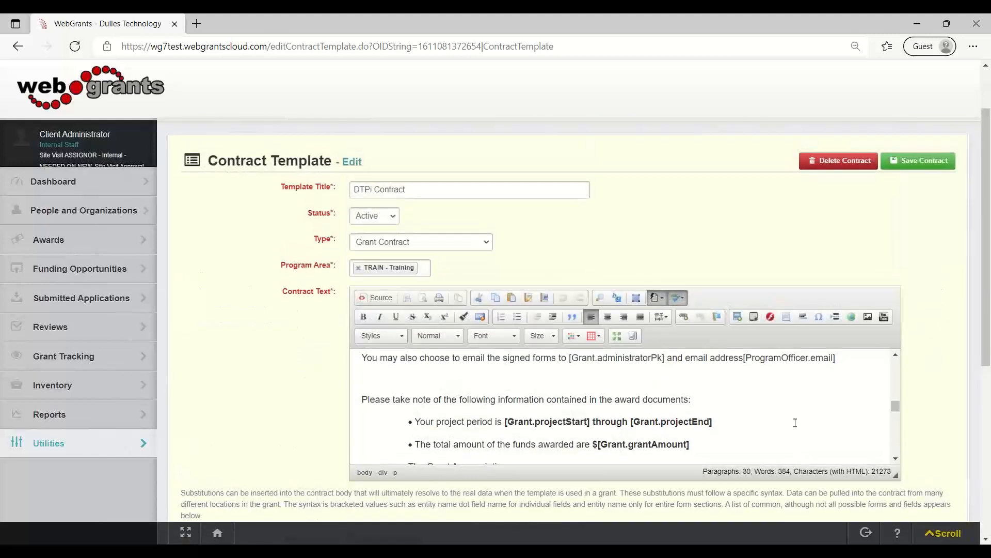
{"action": "left_click", "coordinate": [928, 163]}
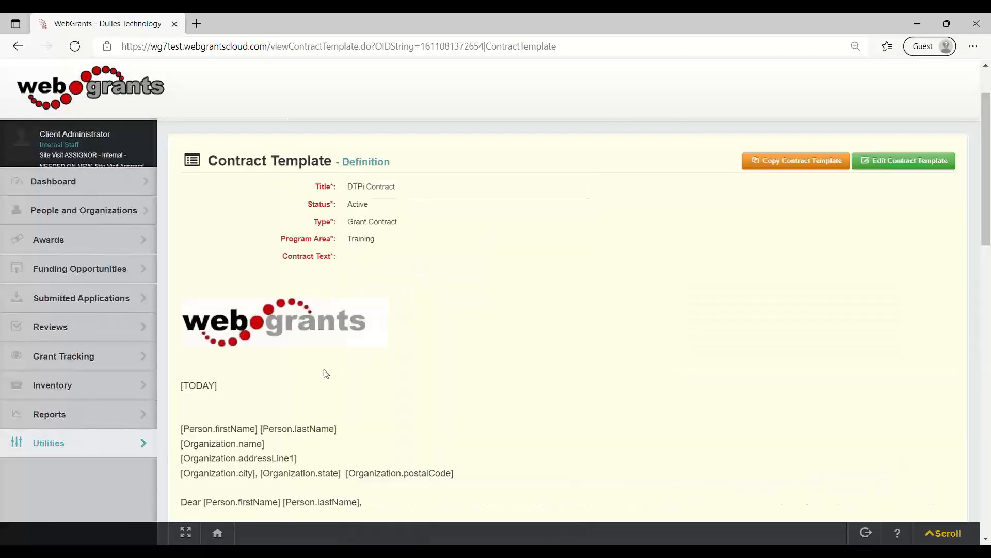
Search Grant Tracking for grant number 602-1 and open the matching grant.
{"action": "left_click", "coordinate": [61, 360]}
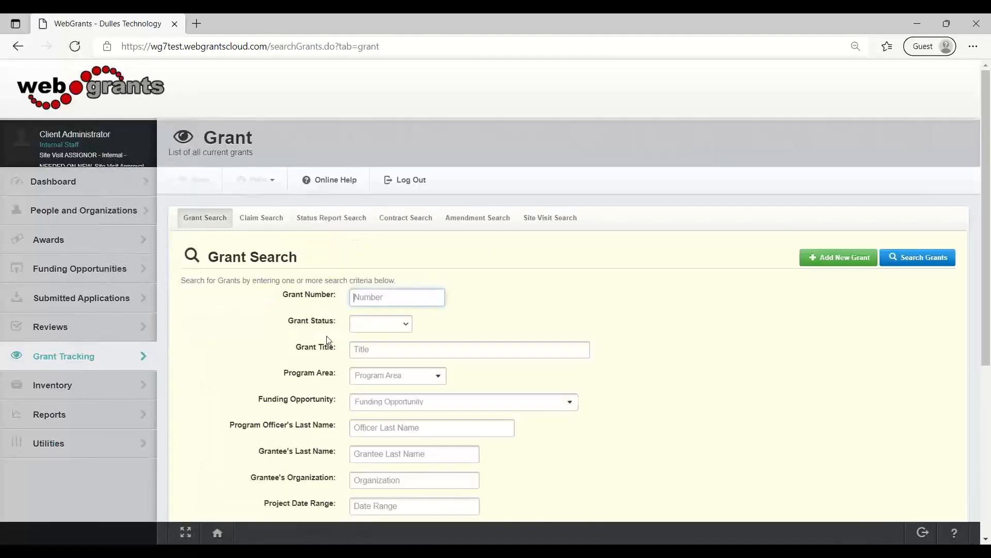
{"action": "left_click", "coordinate": [399, 297]}
{"action": "type", "text": "602-1"}
{"action": "left_click", "coordinate": [945, 266]}
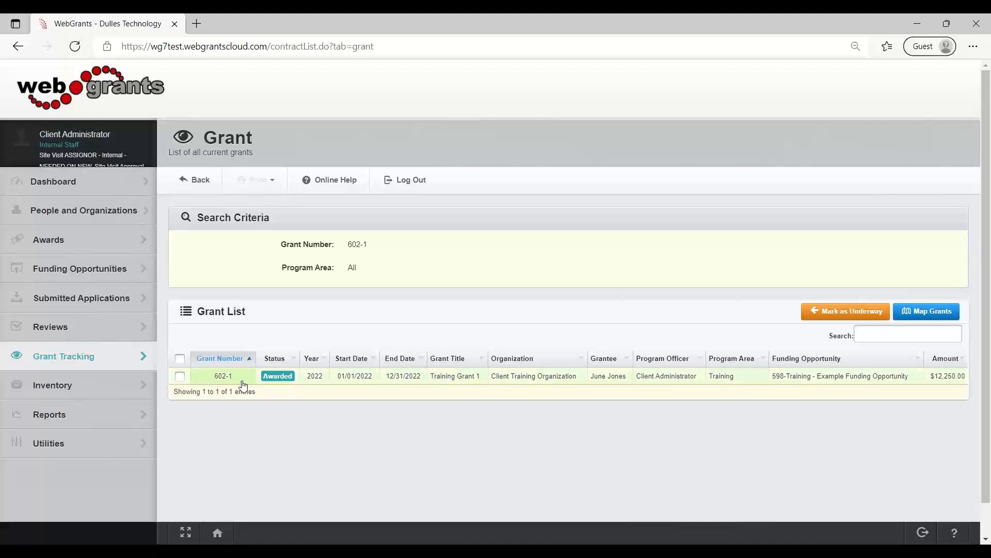
{"action": "left_click", "coordinate": [243, 381]}
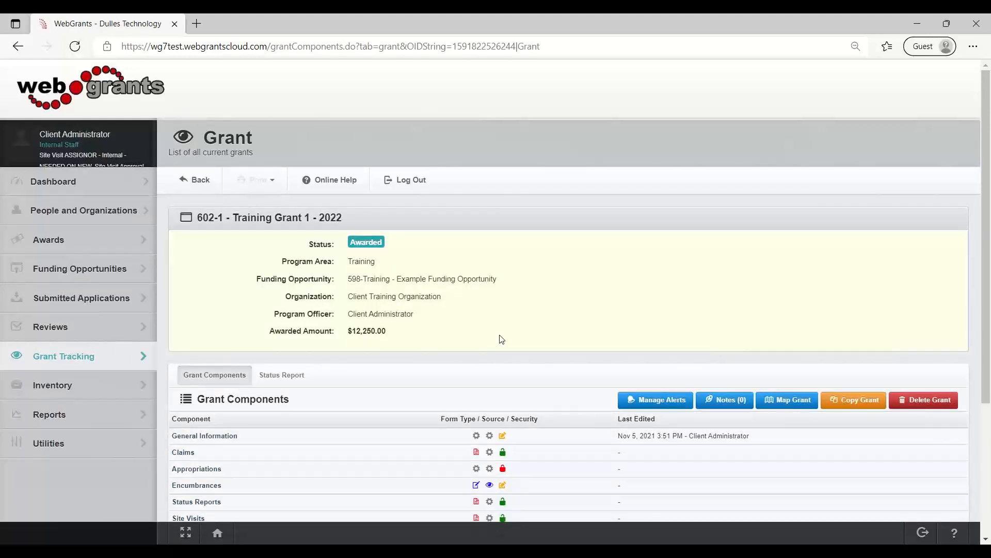
Open the grant's General Information for editing and set the Grant Status to Underway.
{"action": "left_click_drag", "start_coordinate": [479, 245], "coordinate": [274, 246]}
{"action": "left_click", "coordinate": [495, 247]}
{"action": "left_click", "coordinate": [198, 439]}
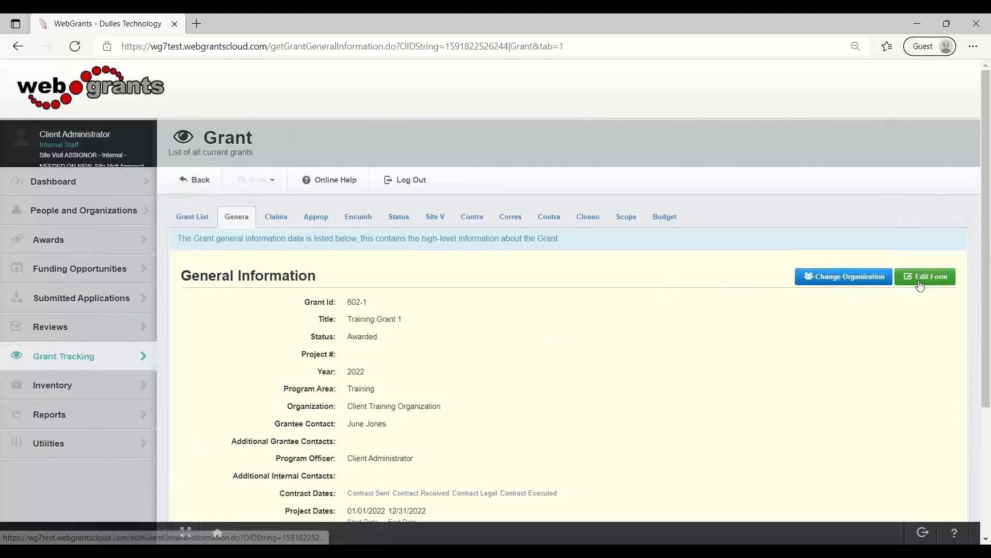
{"action": "left_click", "coordinate": [922, 279]}
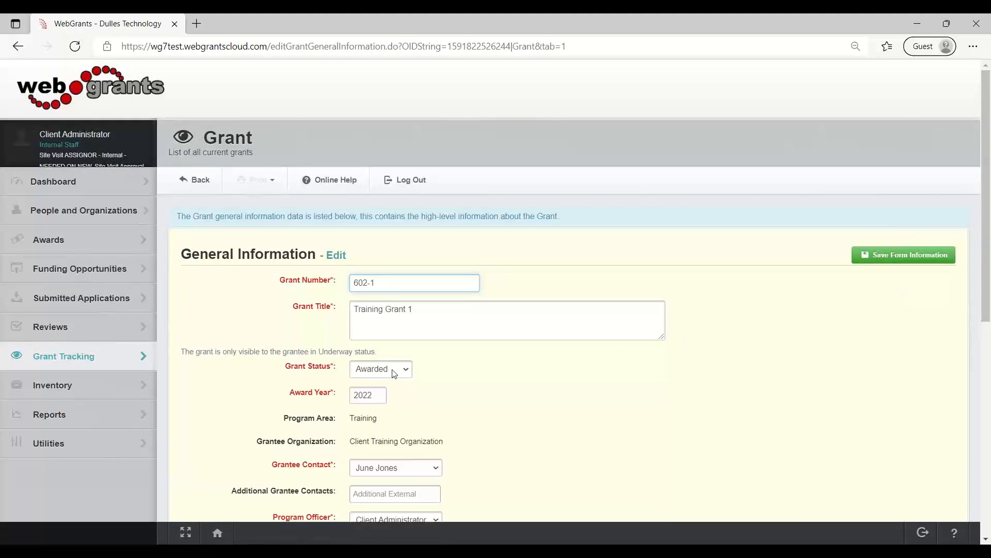
{"action": "scroll", "coordinate": [558, 407], "scroll_direction": "down", "scroll_amount": 2}
{"action": "scroll", "coordinate": [558, 407], "scroll_direction": "down", "scroll_amount": 2}
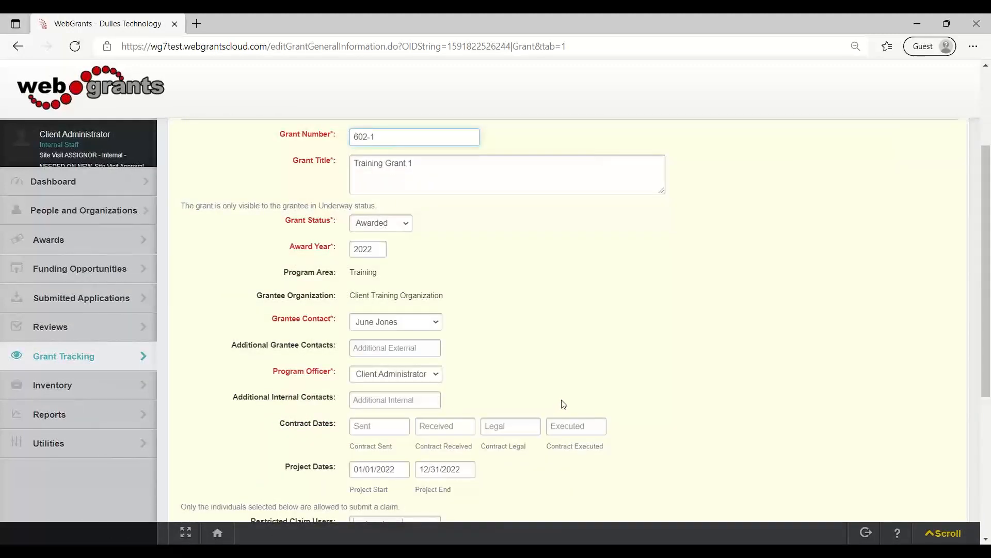
{"action": "left_click", "coordinate": [404, 230]}
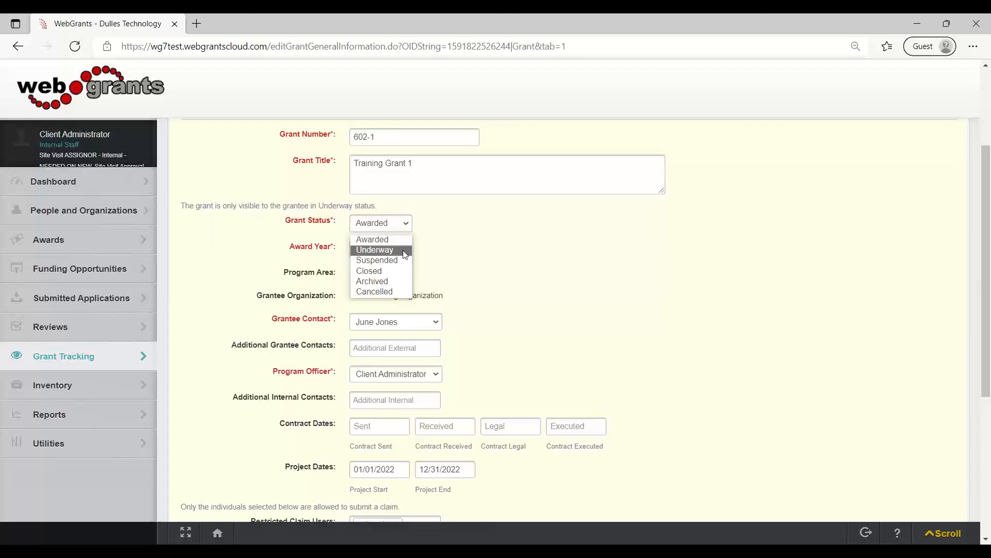
{"action": "left_click", "coordinate": [405, 250]}
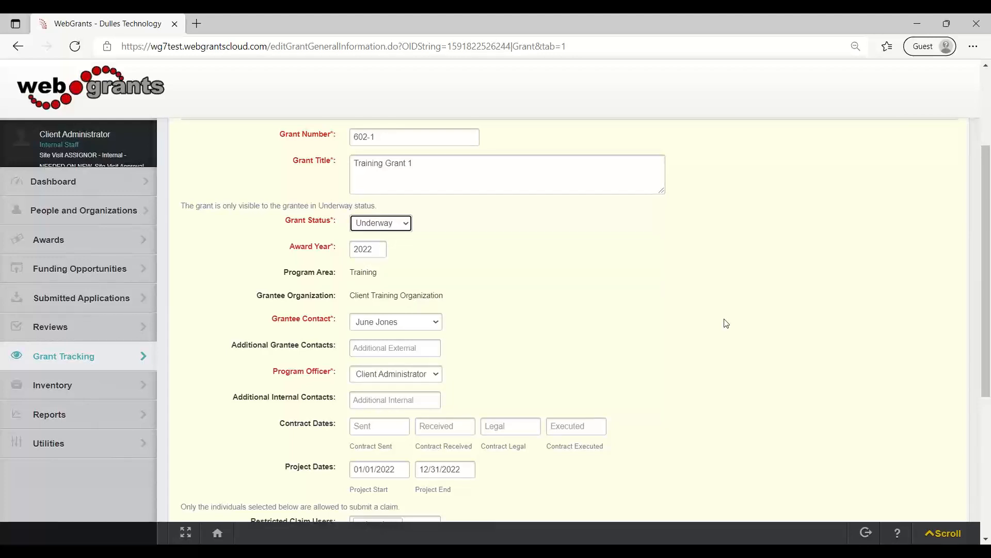
Check the Project Dates on the grant's General Information form and save the form.
{"action": "scroll", "coordinate": [728, 320], "scroll_direction": "up", "scroll_amount": 2}
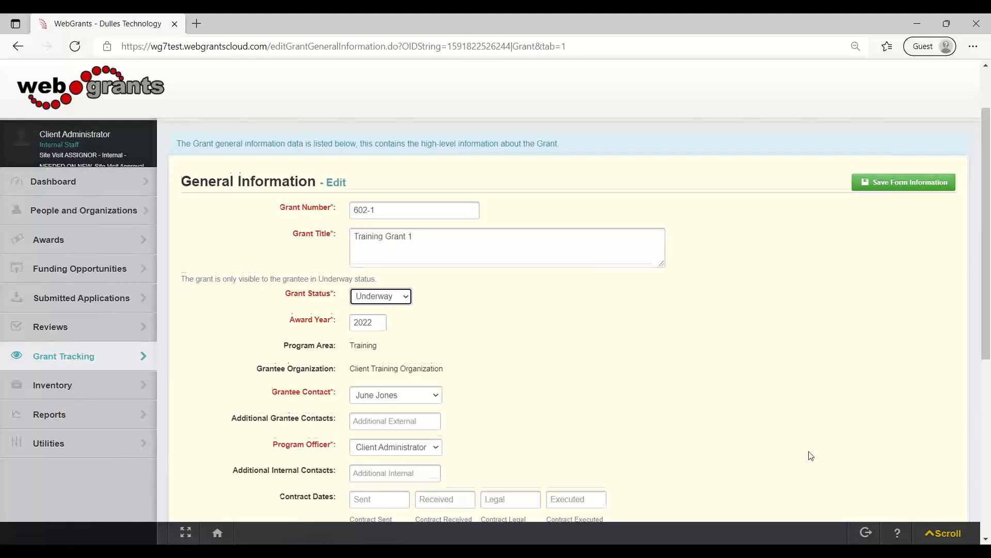
{"action": "scroll", "coordinate": [516, 470], "scroll_direction": "down", "scroll_amount": 1}
{"action": "left_click_drag", "start_coordinate": [285, 468], "coordinate": [331, 471]}
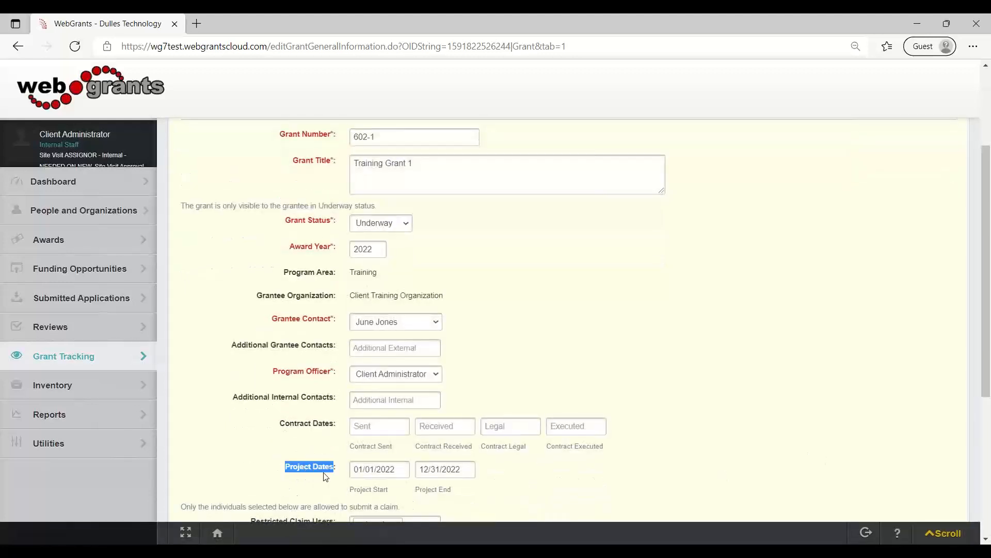
{"action": "scroll", "coordinate": [759, 290], "scroll_direction": "up", "scroll_amount": 1}
{"action": "scroll", "coordinate": [759, 290], "scroll_direction": "up", "scroll_amount": 2}
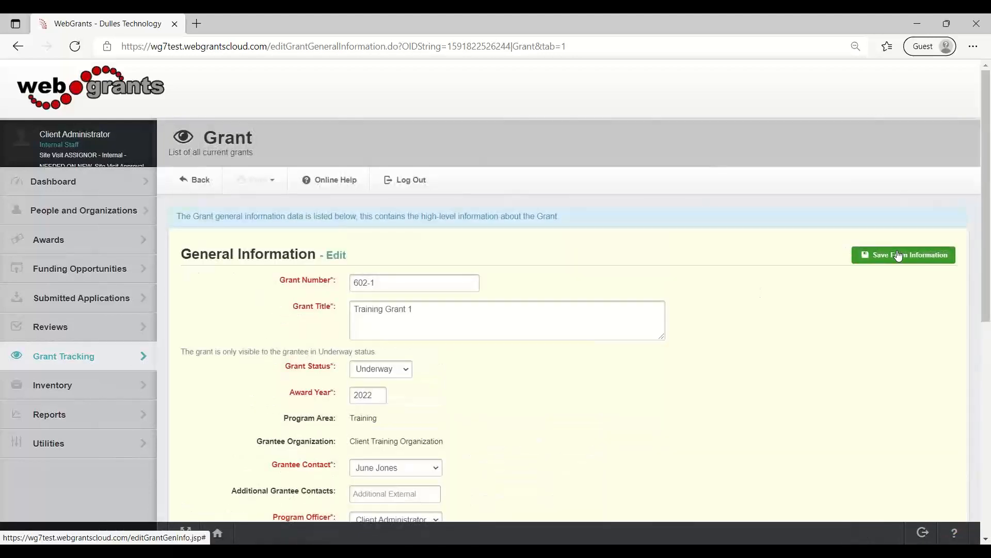
{"action": "left_click", "coordinate": [896, 254]}
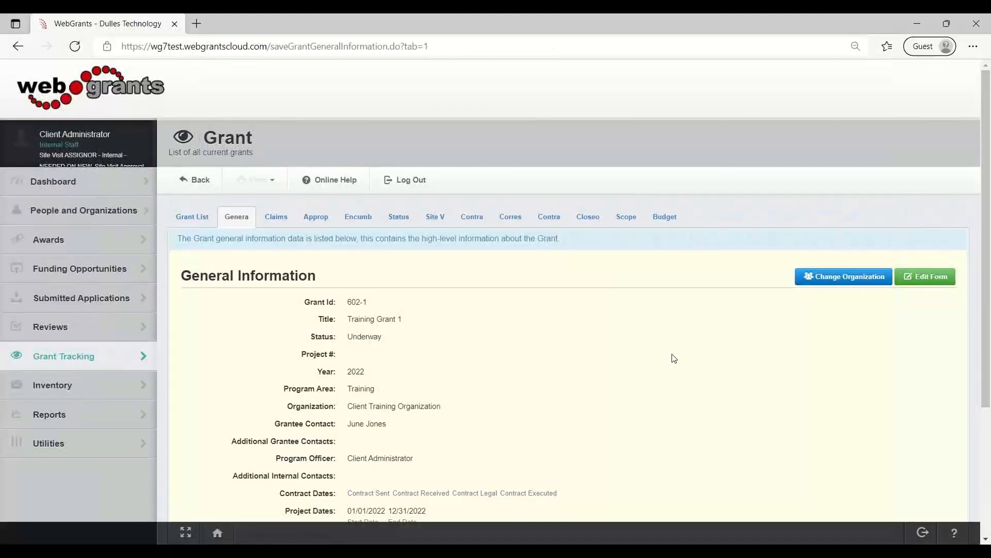
Return to the grant's component list, open its Contract component, and start adding a new contract.
{"action": "left_click", "coordinate": [193, 217]}
{"action": "scroll", "coordinate": [250, 325], "scroll_direction": "down", "scroll_amount": 4}
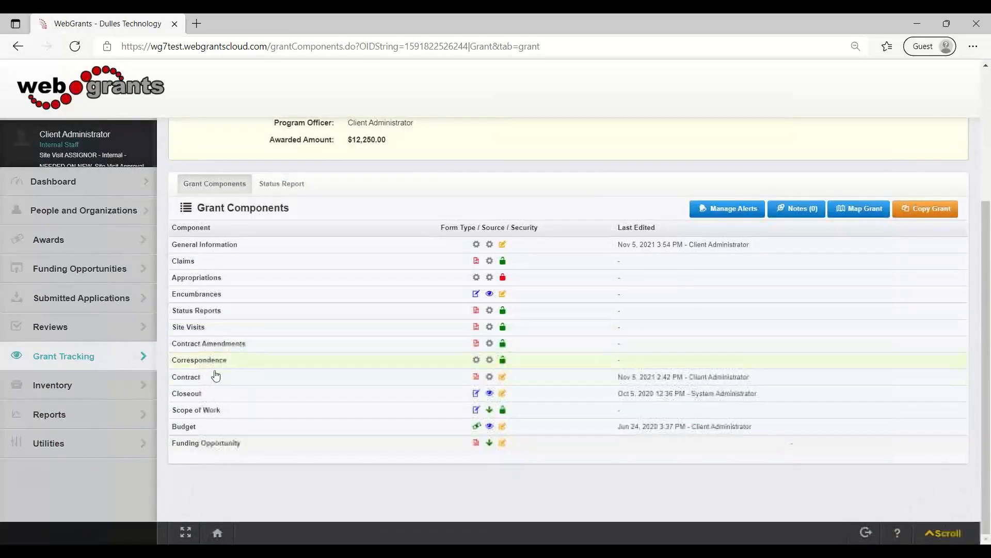
{"action": "left_click", "coordinate": [197, 380]}
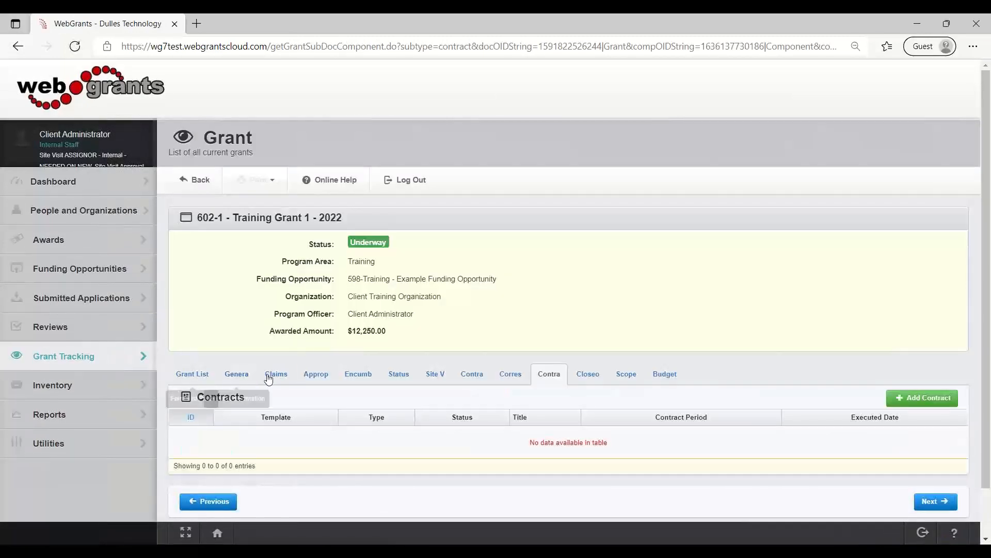
{"action": "left_click", "coordinate": [936, 393]}
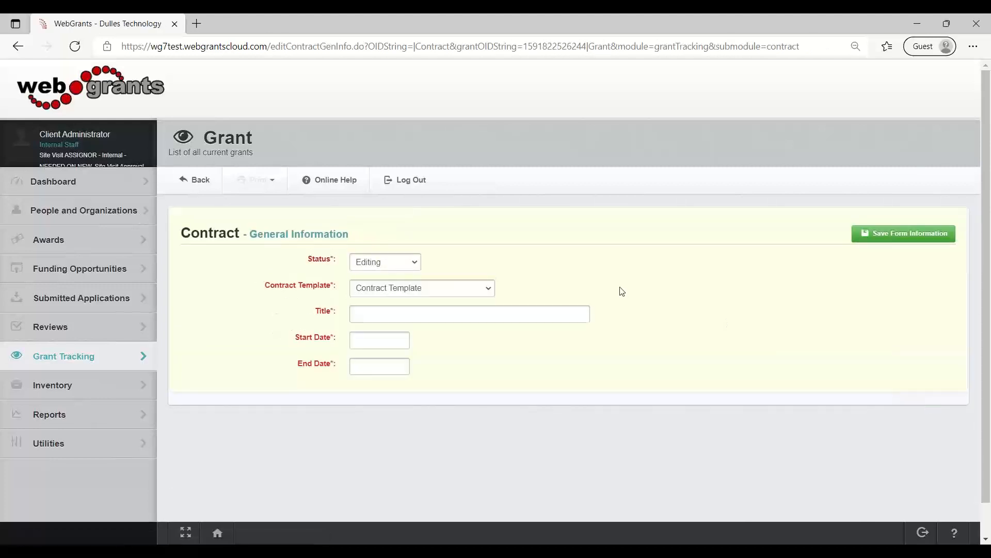
Choose DTPi Contract as the new contract's template and title the contract Grantee Contract.
{"action": "left_click", "coordinate": [480, 291]}
{"action": "left_click", "coordinate": [464, 315]}
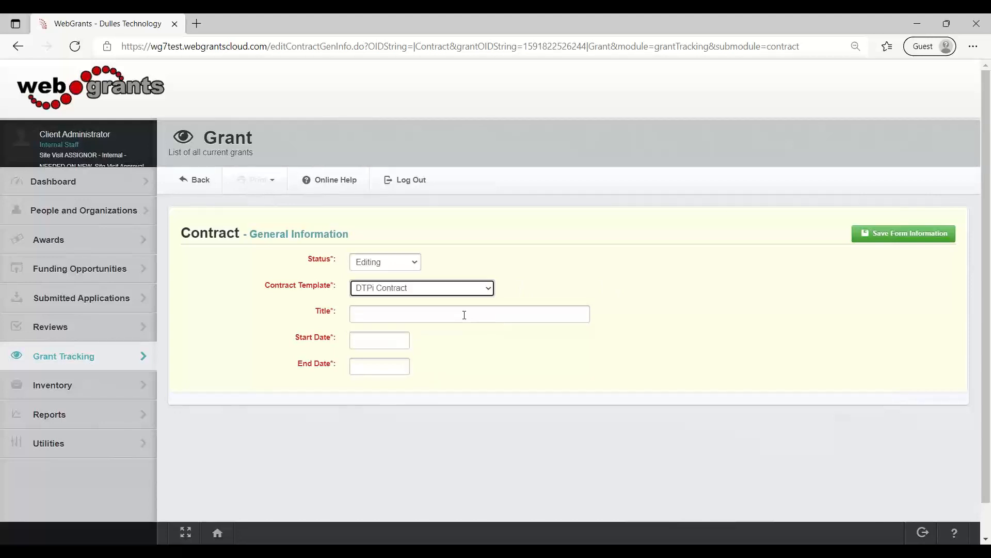
{"action": "left_click", "coordinate": [465, 315]}
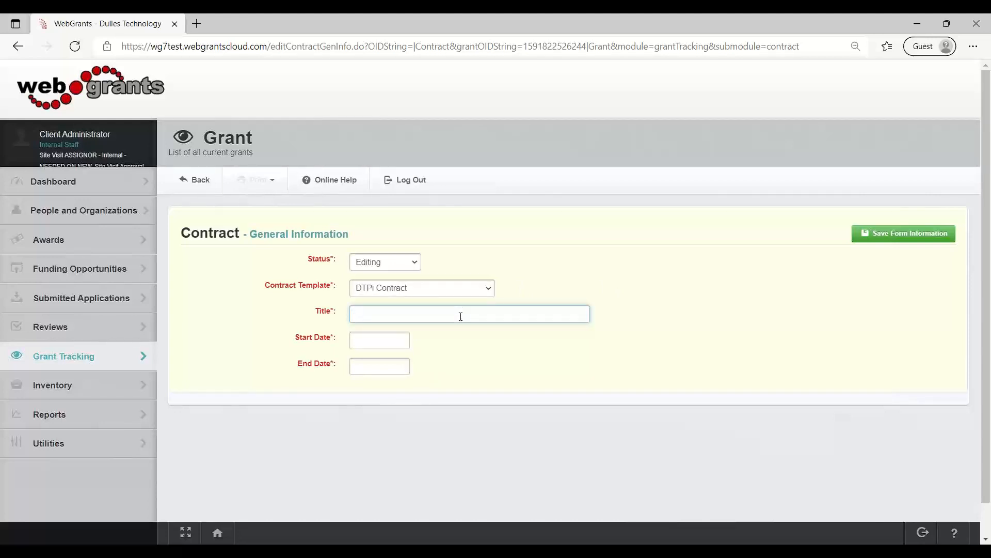
{"action": "type", "text": "Grantee Contract"}
Set the contract's start date to 01/01/2022 and end date to 12/31/2022, and save its general information.
{"action": "left_click", "coordinate": [358, 344]}
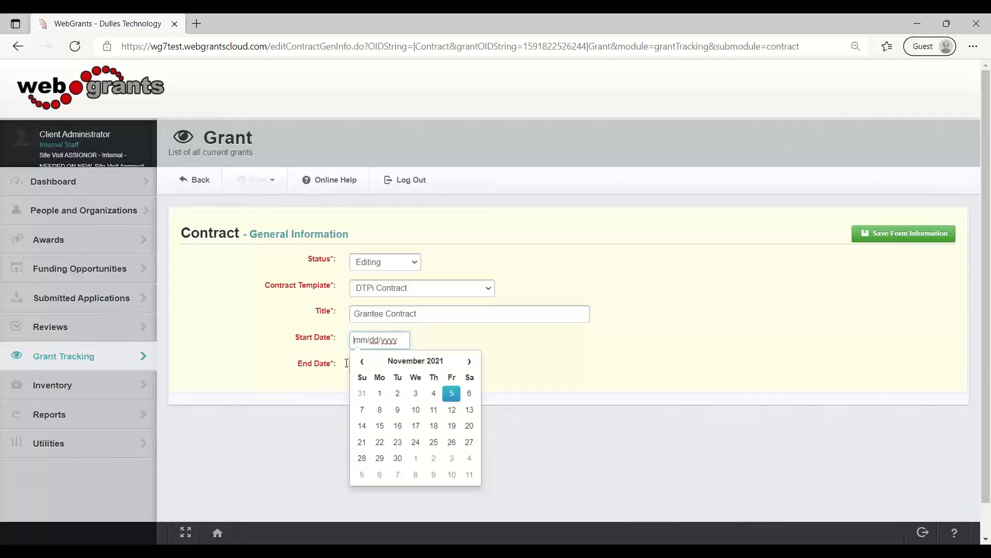
{"action": "type", "text": "01/01/"}
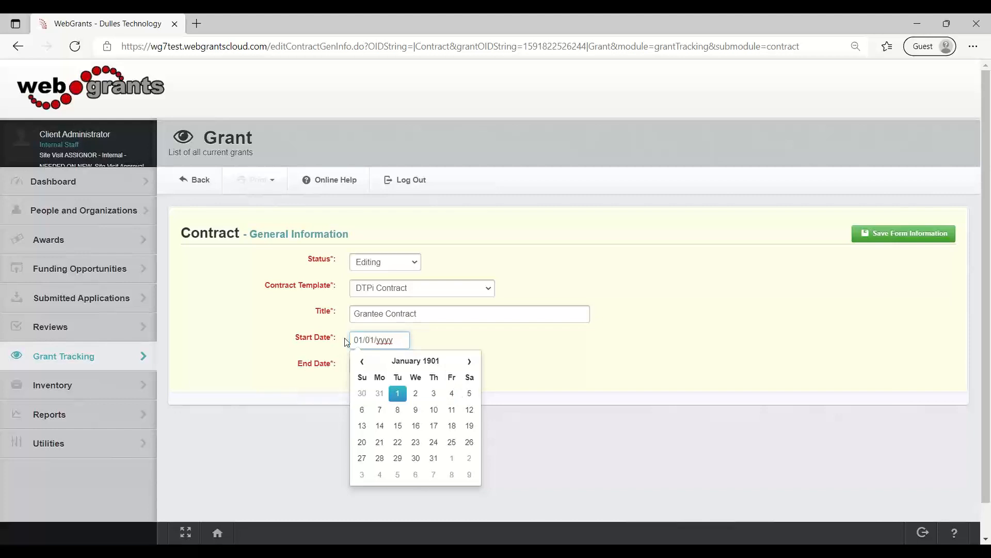
{"action": "type", "text": "2022"}
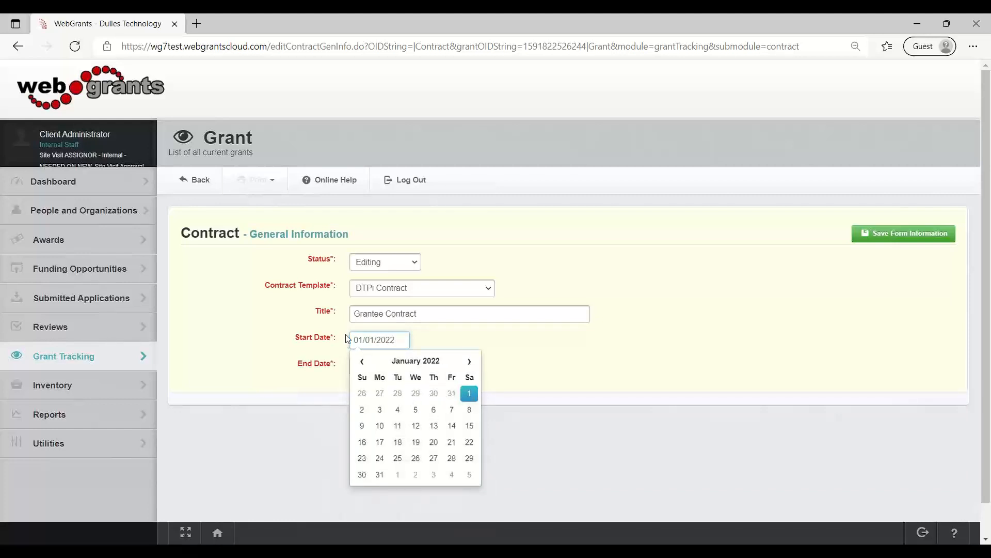
{"action": "left_click", "coordinate": [496, 360]}
{"action": "left_click", "coordinate": [357, 366]}
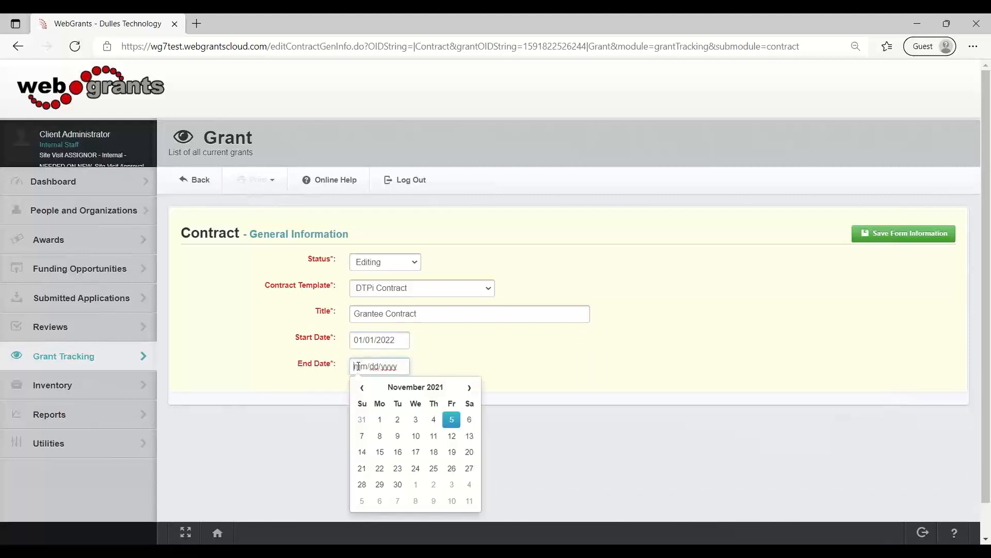
{"action": "type", "text": "12/31/20"}
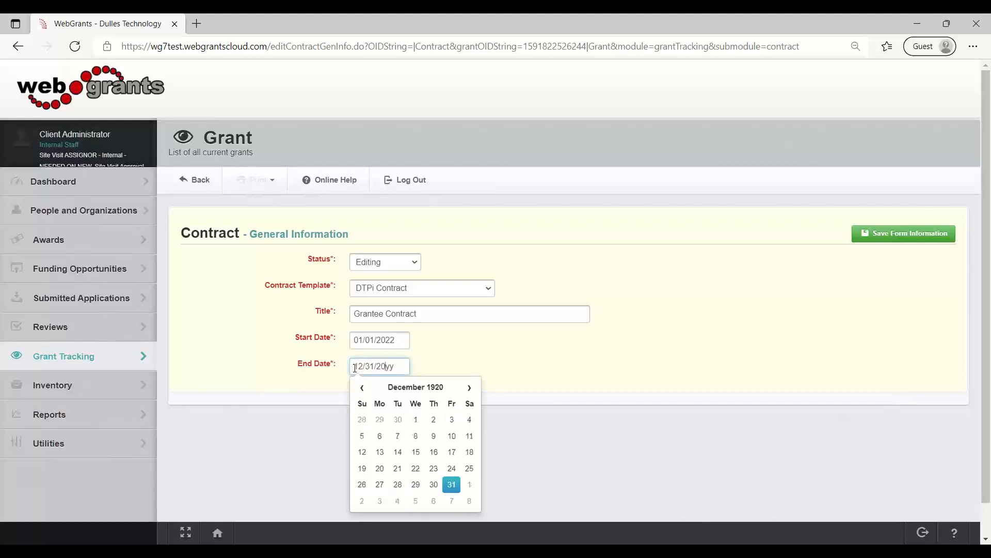
{"action": "type", "text": "22"}
{"action": "left_click", "coordinate": [617, 356]}
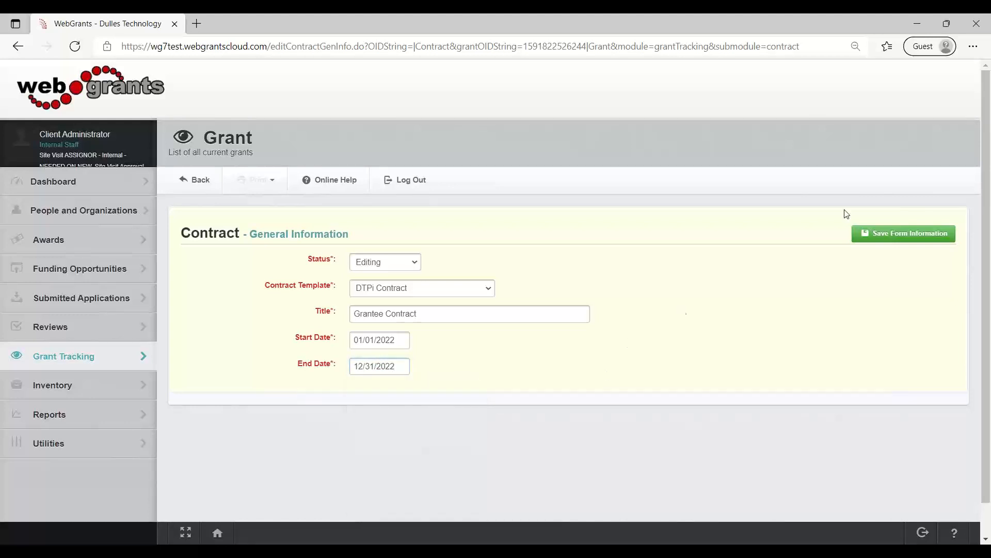
{"action": "left_click", "coordinate": [913, 233]}
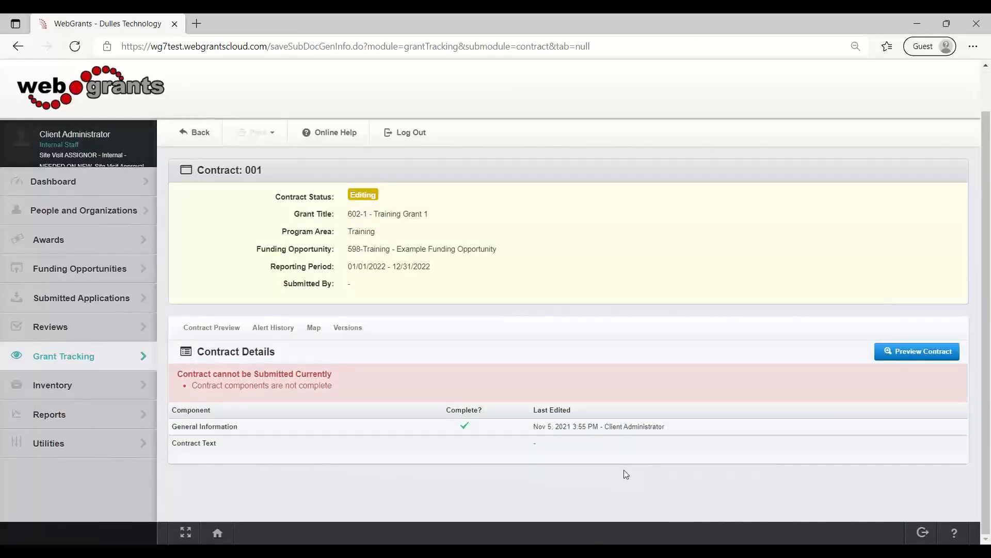
Open the new contract's Contract Text and review its date, recipient details, project period, and total amount of funds awarded.
{"action": "left_click", "coordinate": [200, 445]}
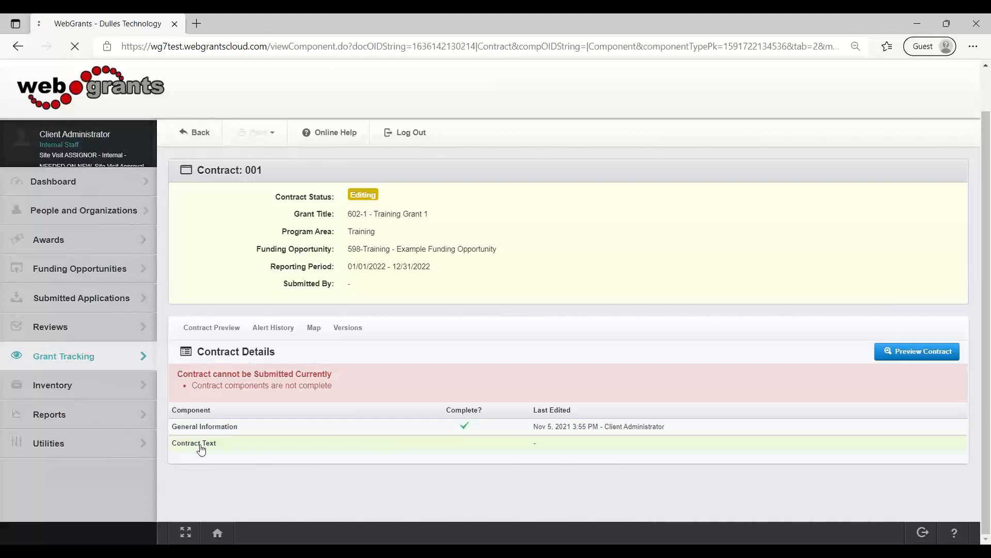
{"action": "scroll", "coordinate": [427, 427], "scroll_direction": "down", "scroll_amount": 1}
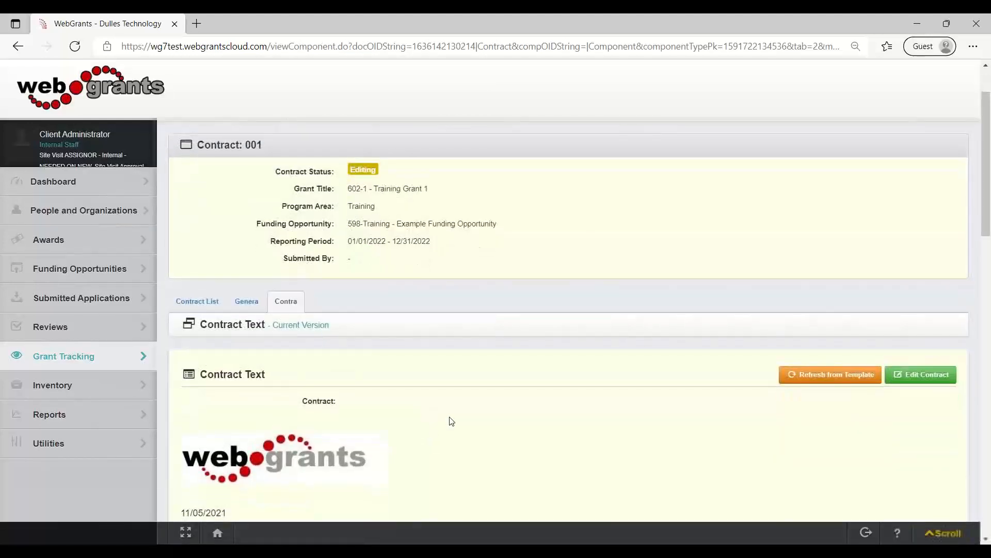
{"action": "scroll", "coordinate": [451, 421], "scroll_direction": "down", "scroll_amount": 4}
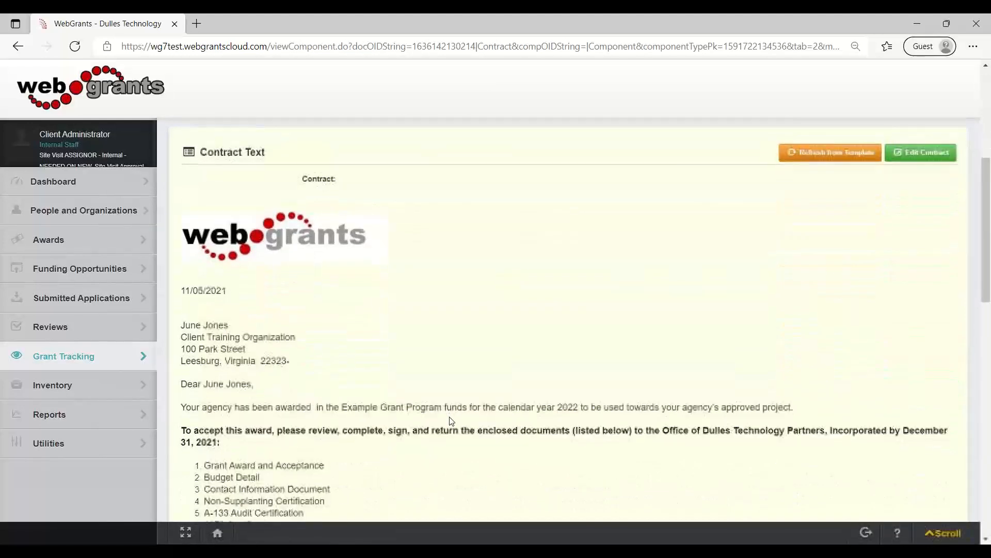
{"action": "scroll", "coordinate": [449, 421], "scroll_direction": "down", "scroll_amount": 1}
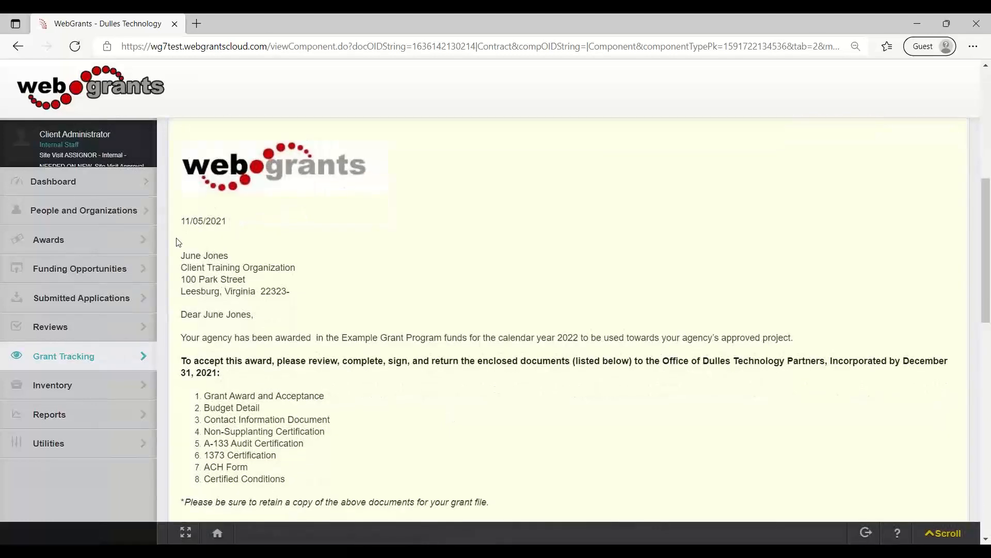
{"action": "left_click_drag", "start_coordinate": [181, 221], "coordinate": [343, 352]}
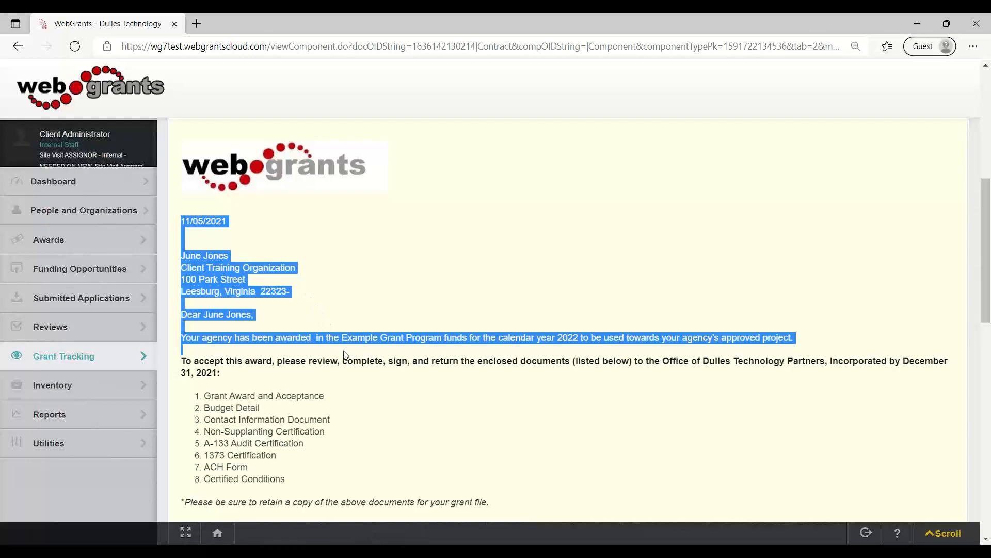
{"action": "left_click", "coordinate": [368, 412]}
{"action": "scroll", "coordinate": [368, 412], "scroll_direction": "down", "scroll_amount": 4}
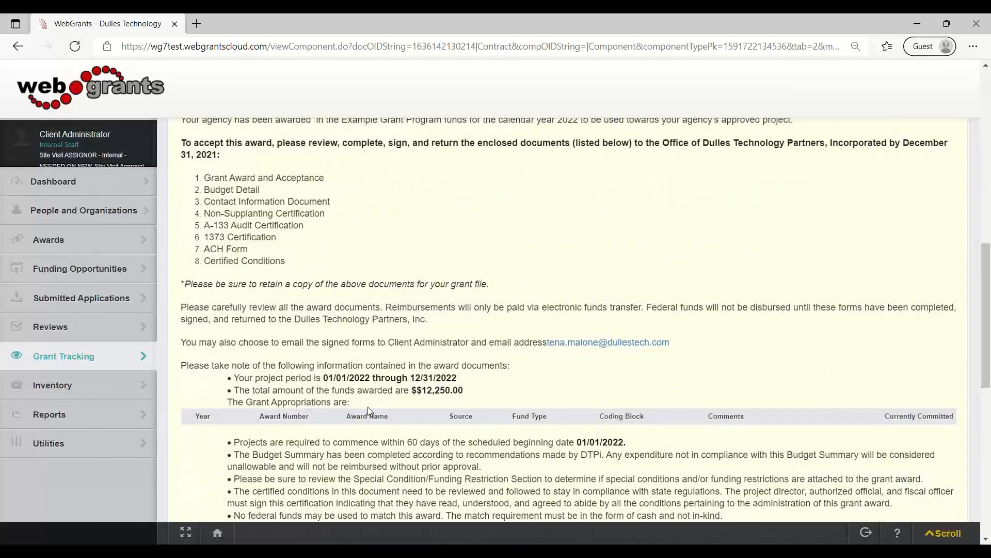
{"action": "scroll", "coordinate": [368, 412], "scroll_direction": "up", "scroll_amount": 4}
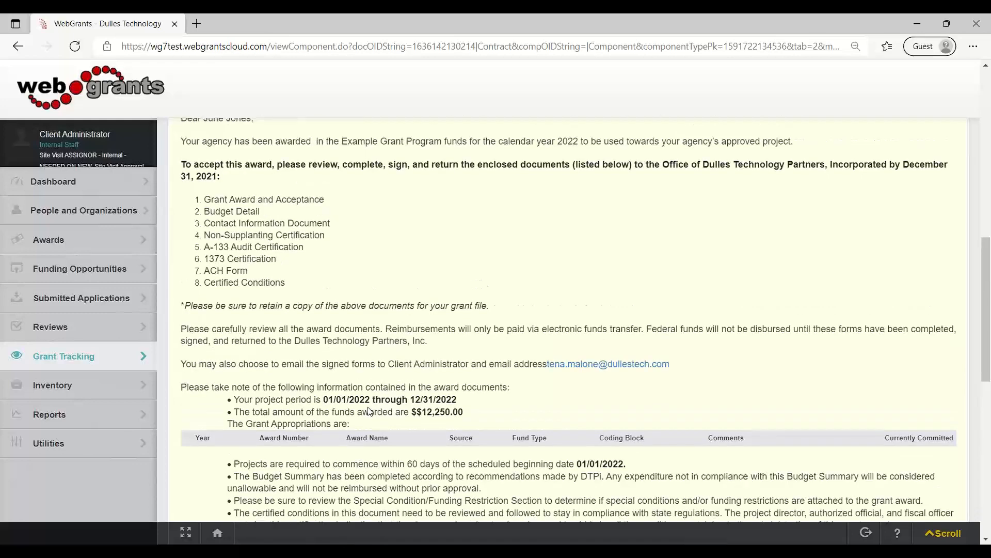
{"action": "scroll", "coordinate": [370, 411], "scroll_direction": "down", "scroll_amount": 4}
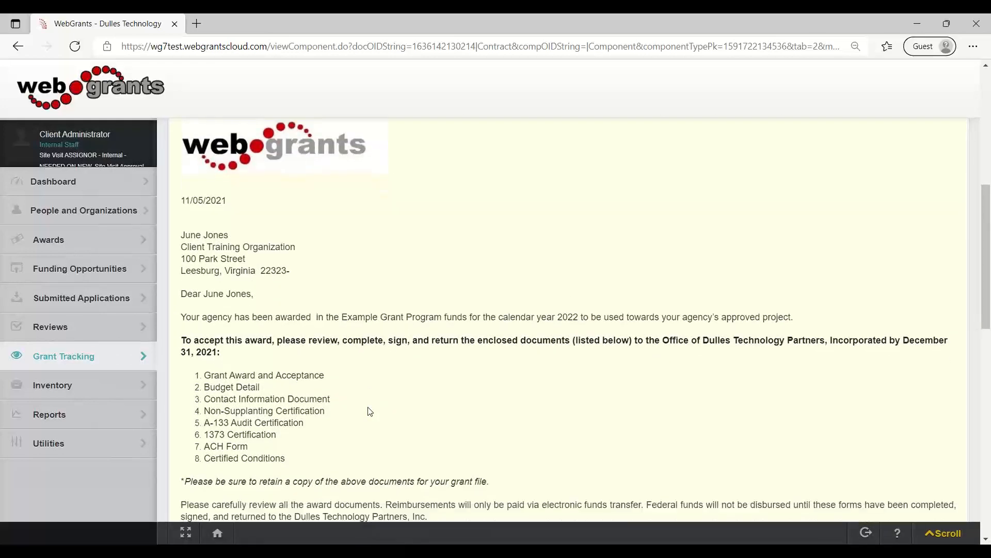
{"action": "left_click_drag", "start_coordinate": [480, 388], "coordinate": [225, 379]}
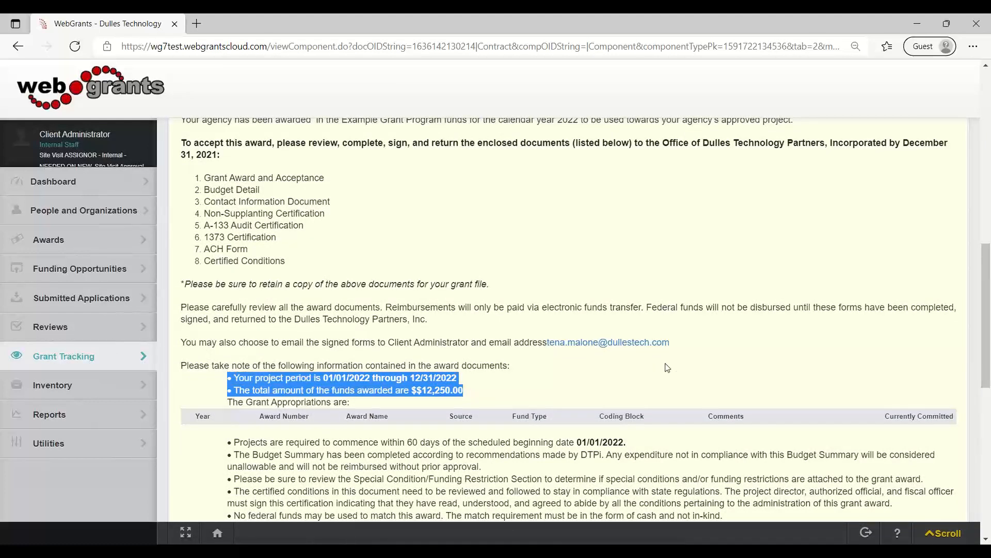
{"action": "left_click", "coordinate": [599, 258]}
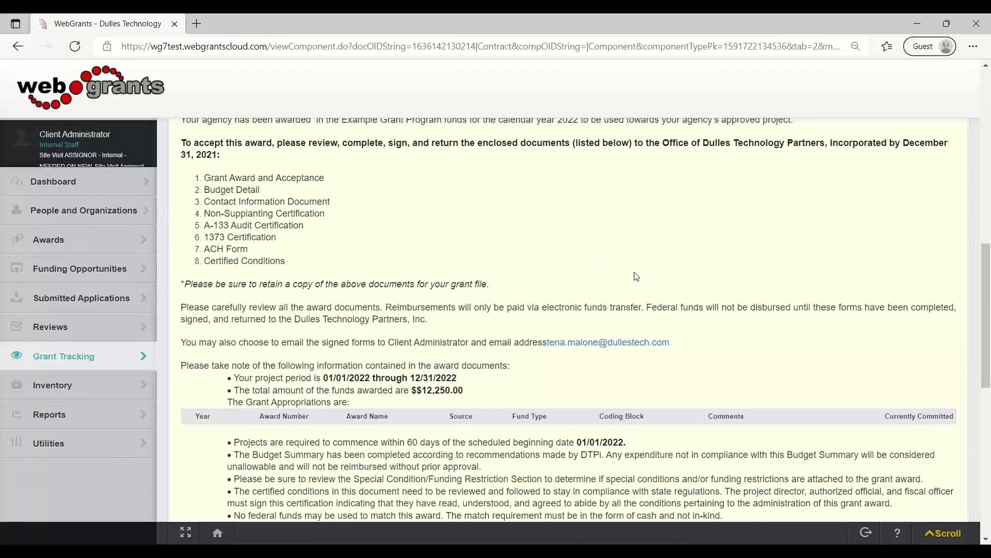
{"action": "scroll", "coordinate": [636, 276], "scroll_direction": "up", "scroll_amount": 6}
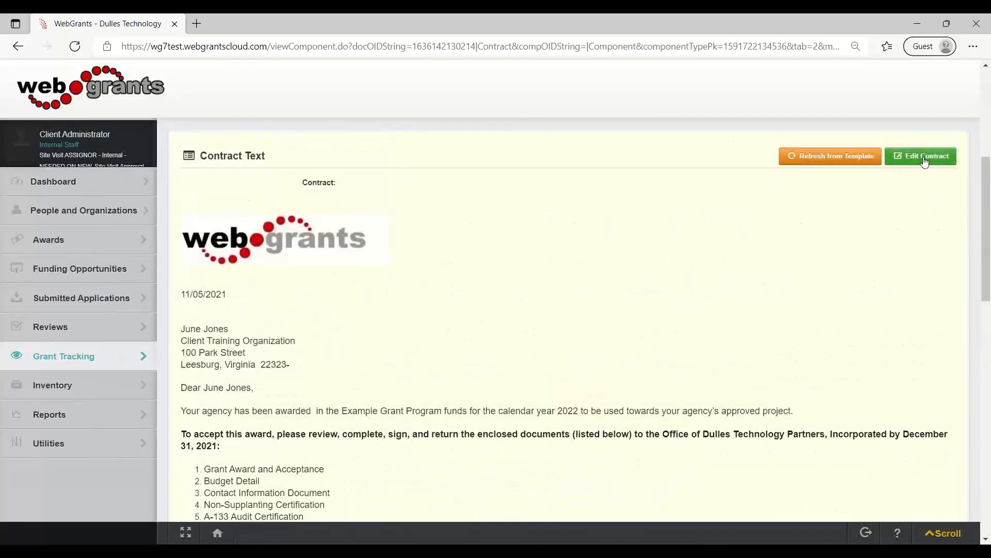
Edit the contract text, add the line "Entering in your own text" below the date, and save the form.
{"action": "left_click", "coordinate": [924, 161]}
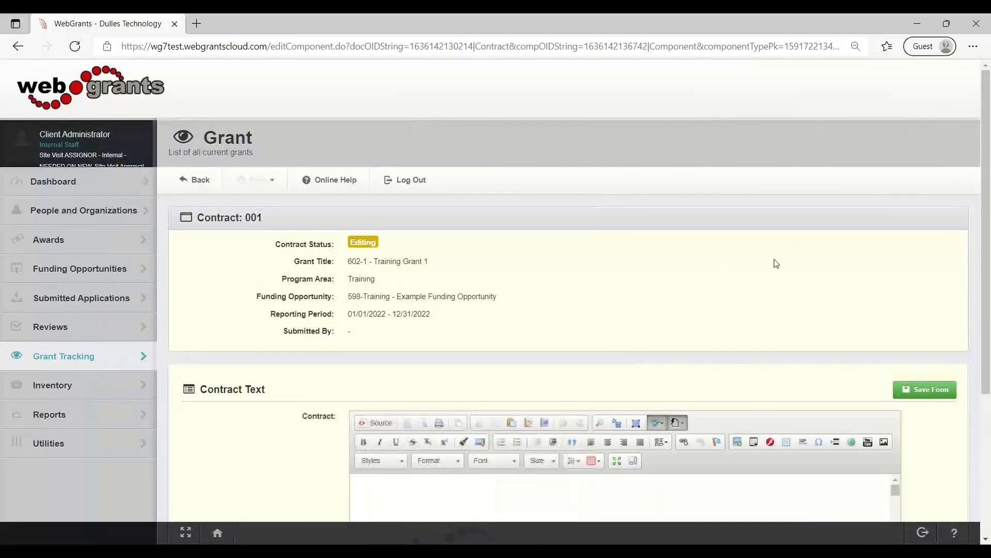
{"action": "scroll", "coordinate": [776, 263], "scroll_direction": "down", "scroll_amount": 4}
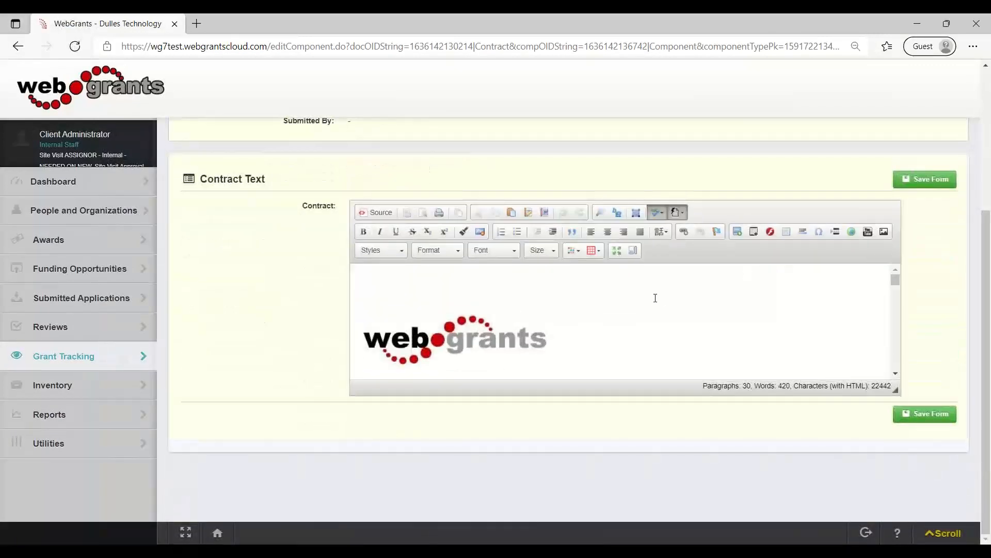
{"action": "left_click", "coordinate": [616, 251]}
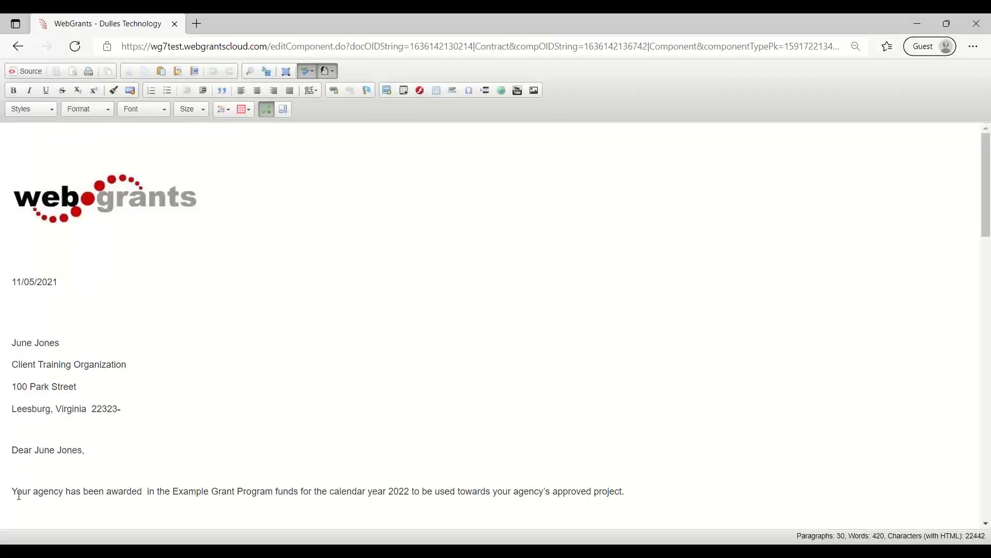
{"action": "left_click", "coordinate": [20, 475]}
{"action": "type", "text": "Entering in"}
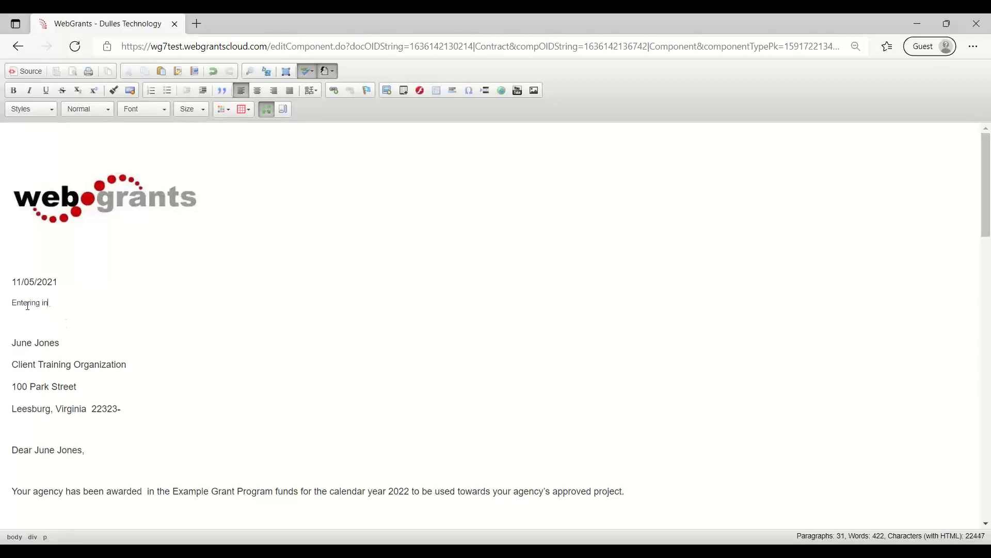
{"action": "type", "text": " your own text."}
{"action": "left_click", "coordinate": [267, 109]}
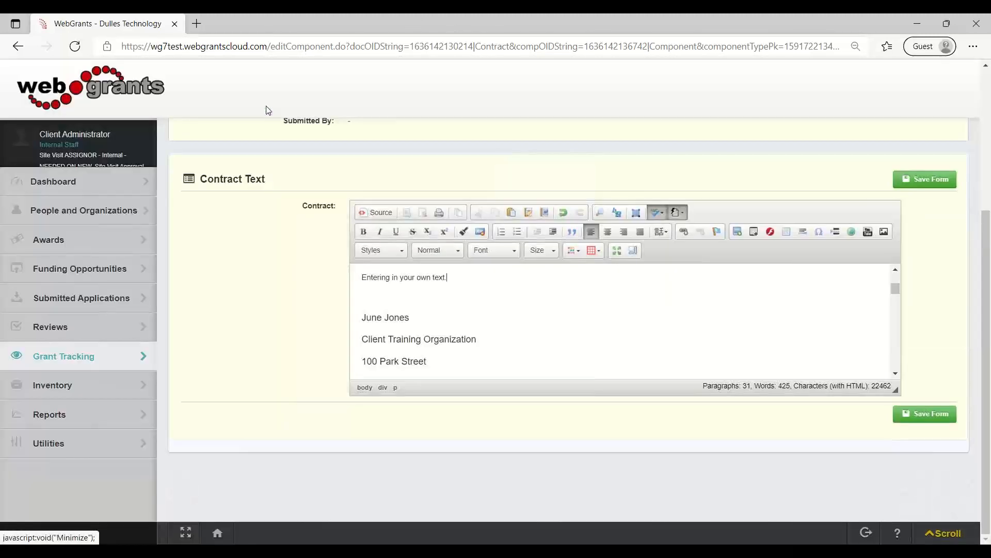
{"action": "left_click", "coordinate": [937, 184]}
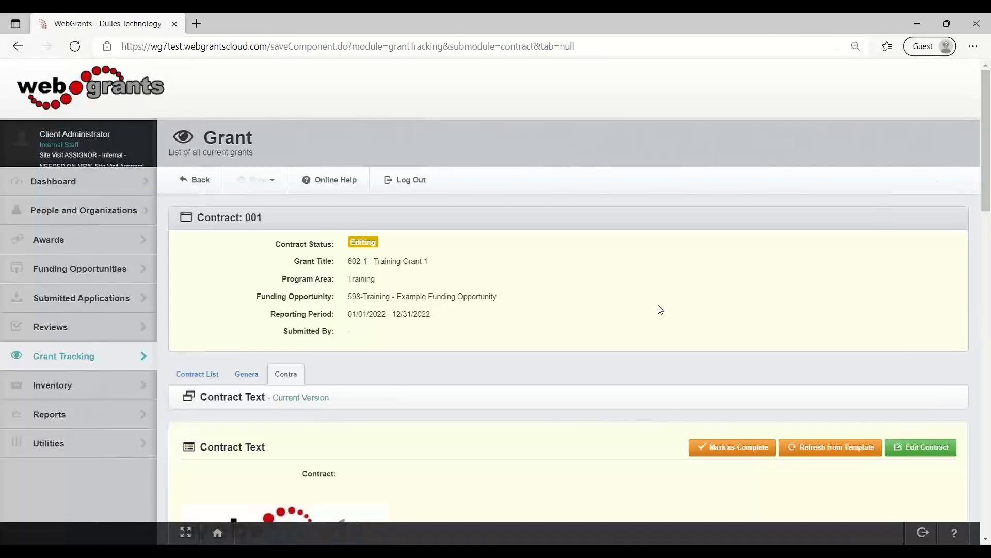
Check the added line in the contract text, mark the component as complete, and submit the contract for review.
{"action": "scroll", "coordinate": [660, 308], "scroll_direction": "down", "scroll_amount": 4}
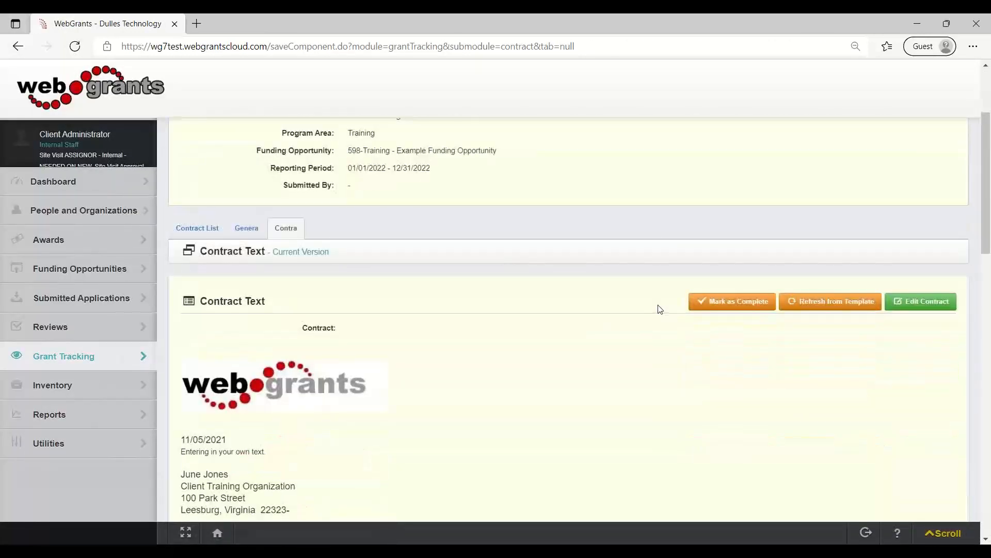
{"action": "left_click_drag", "start_coordinate": [283, 380], "coordinate": [182, 380]}
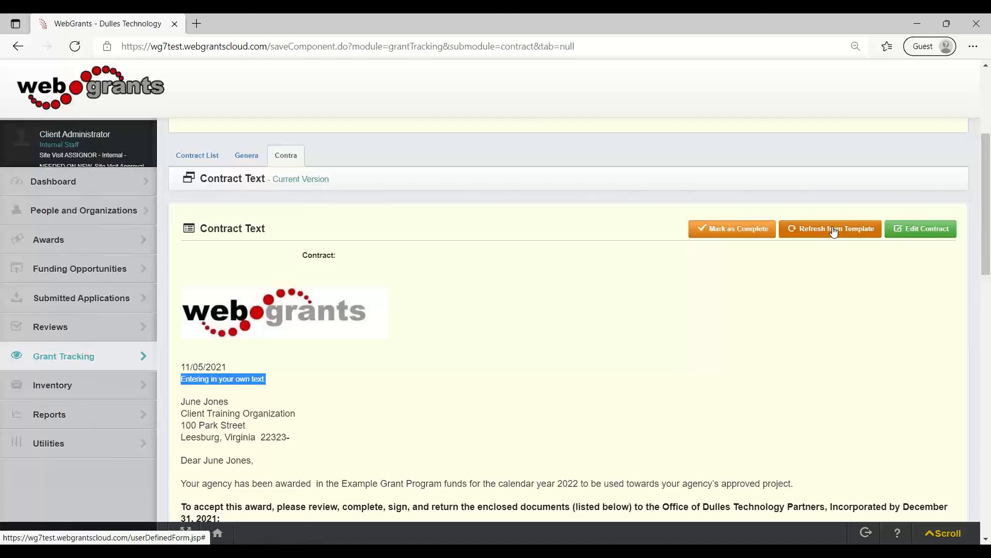
{"action": "left_click", "coordinate": [734, 230]}
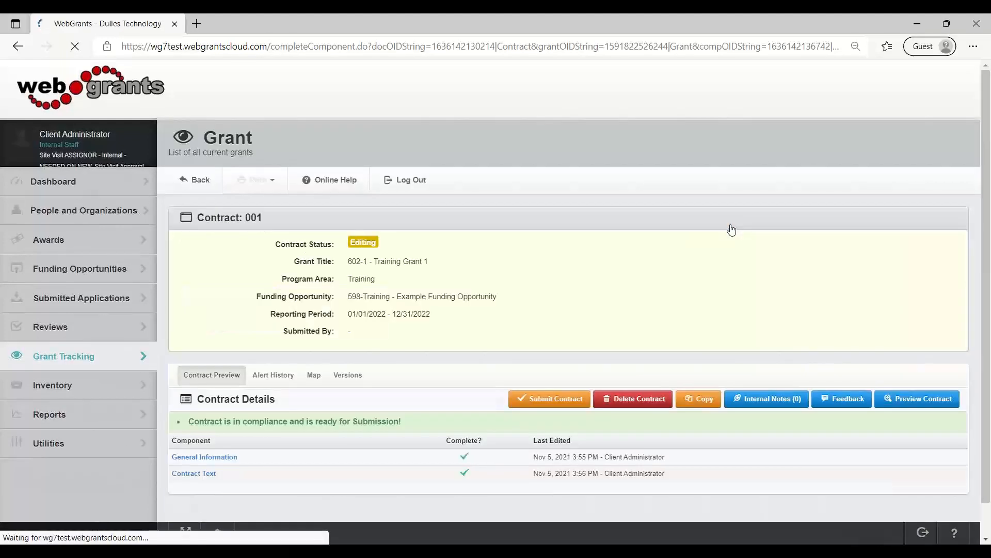
{"action": "left_click", "coordinate": [556, 405]}
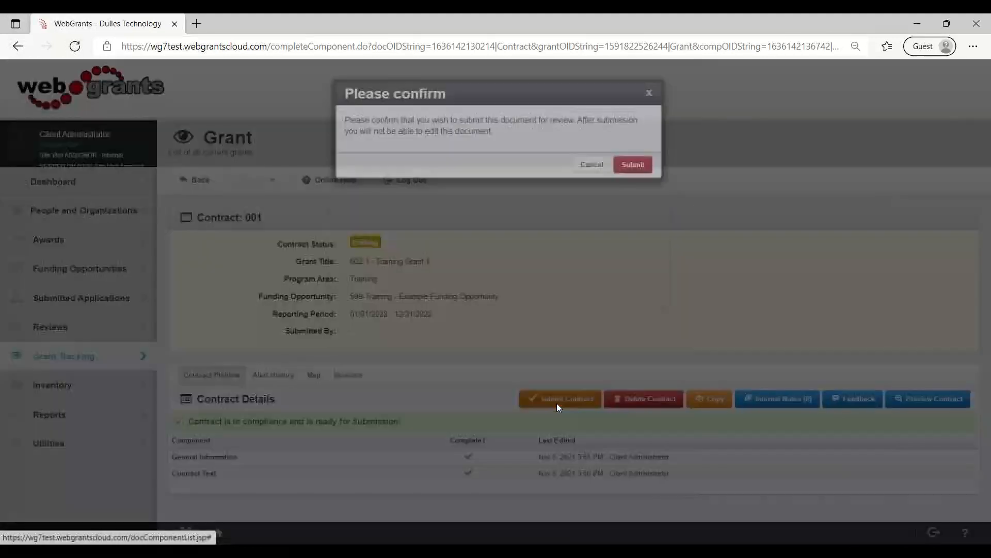
{"action": "left_click", "coordinate": [637, 339]}
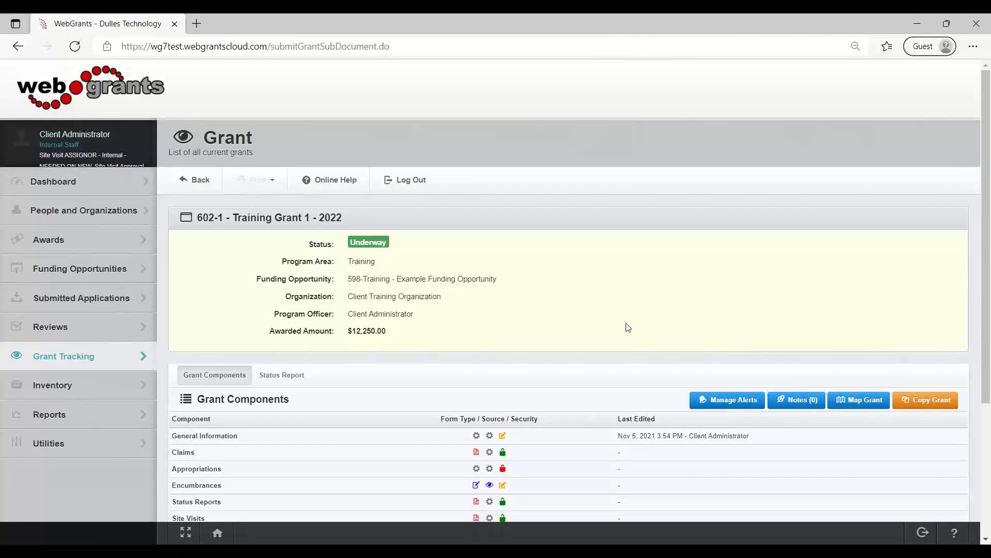
Open the dashboard's Work Assignment page and examine the Document Approval inbox for the submitted contract.
{"action": "left_click", "coordinate": [56, 190]}
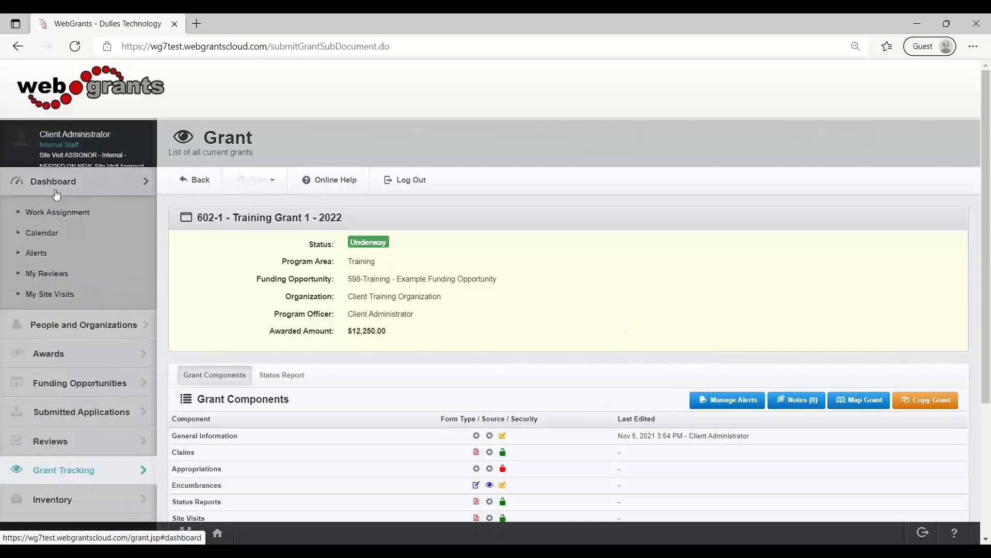
{"action": "left_click", "coordinate": [55, 212]}
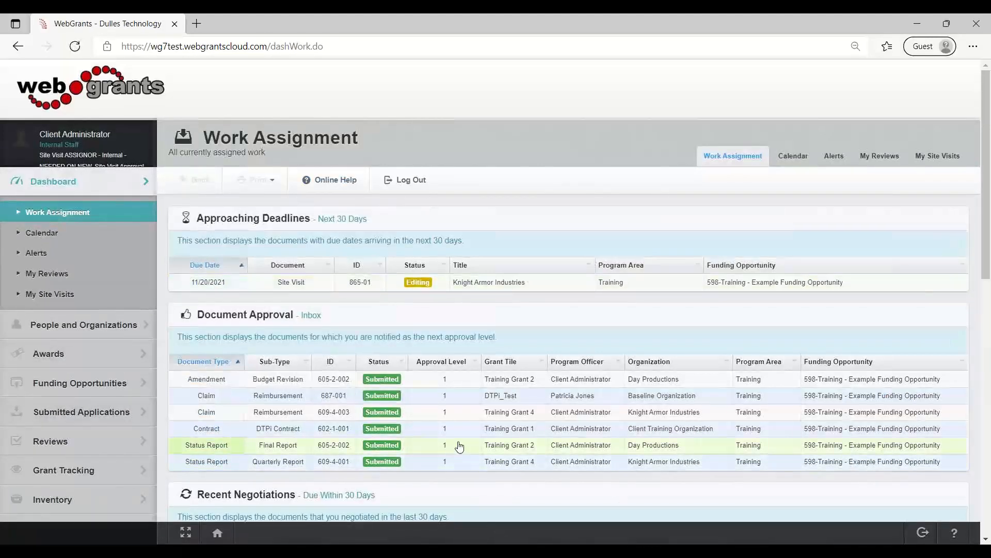
{"action": "scroll", "coordinate": [460, 446], "scroll_direction": "down", "scroll_amount": 1}
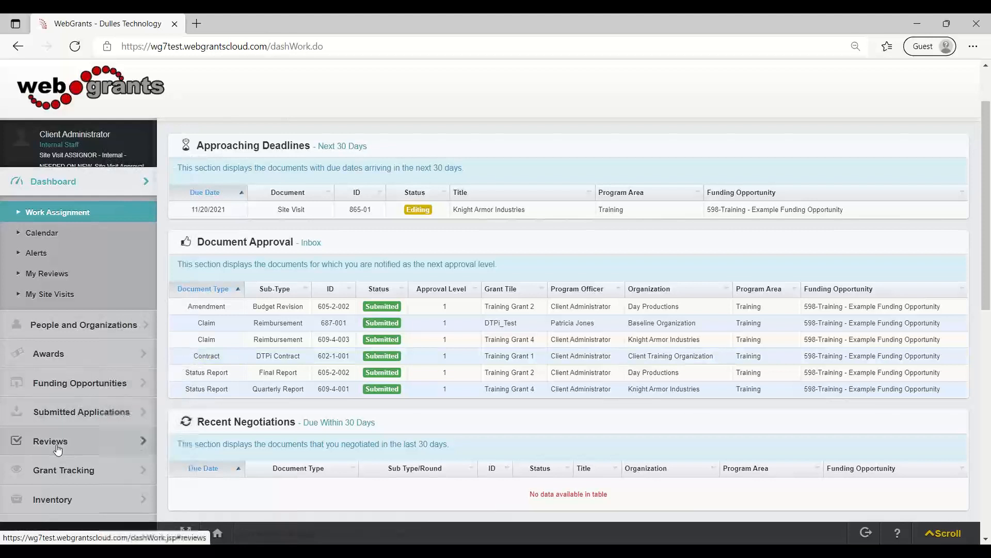
Search Grant Tracking for contracts with the status Submitted, leaving the approval level at All, and open contract 602-1-001.
{"action": "left_click", "coordinate": [86, 468]}
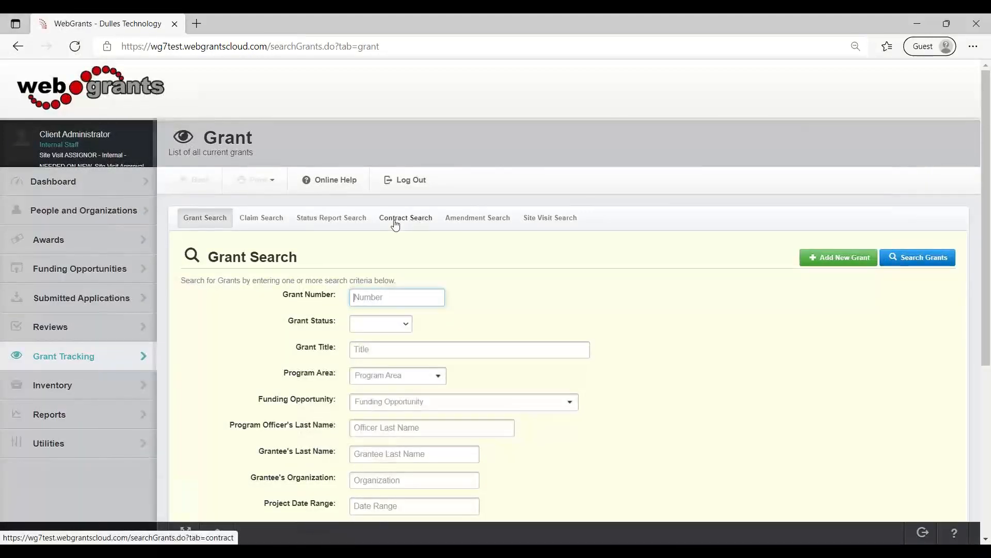
{"action": "left_click", "coordinate": [395, 224]}
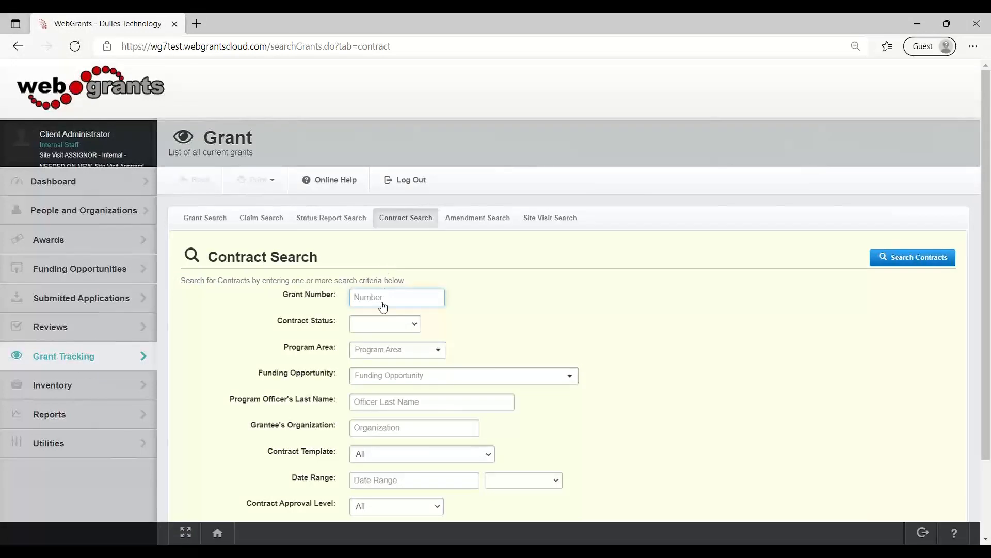
{"action": "left_click", "coordinate": [382, 325]}
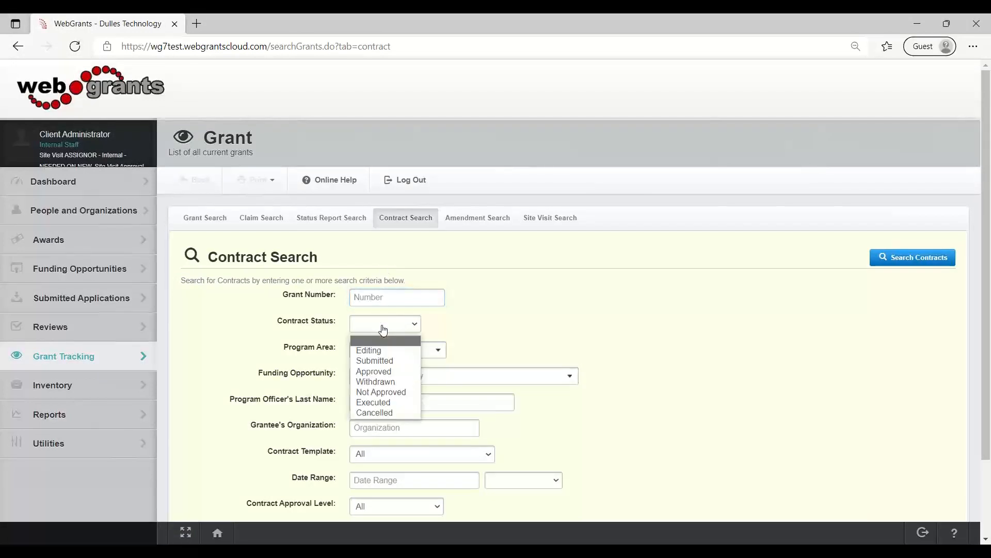
{"action": "left_click", "coordinate": [382, 360]}
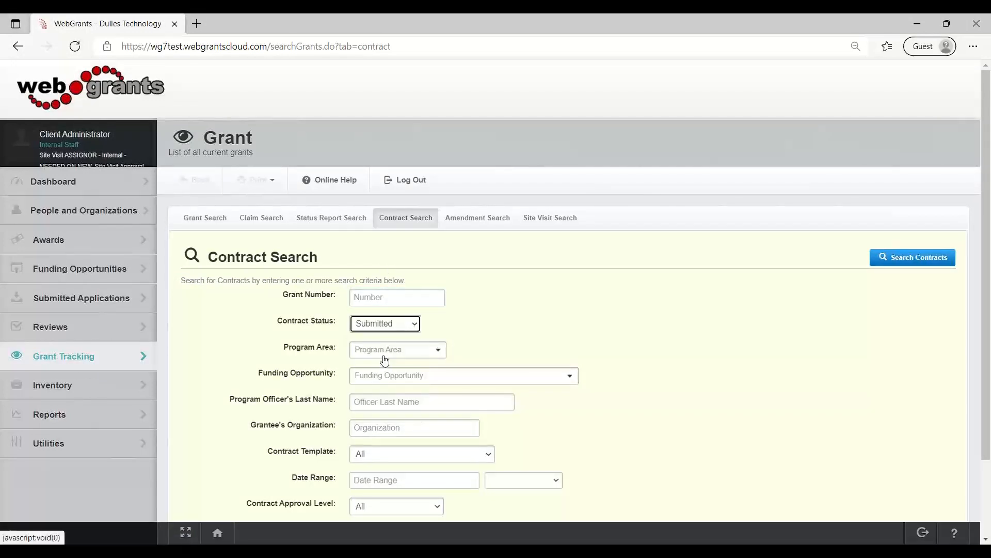
{"action": "left_click", "coordinate": [383, 377]}
{"action": "left_click", "coordinate": [382, 378]}
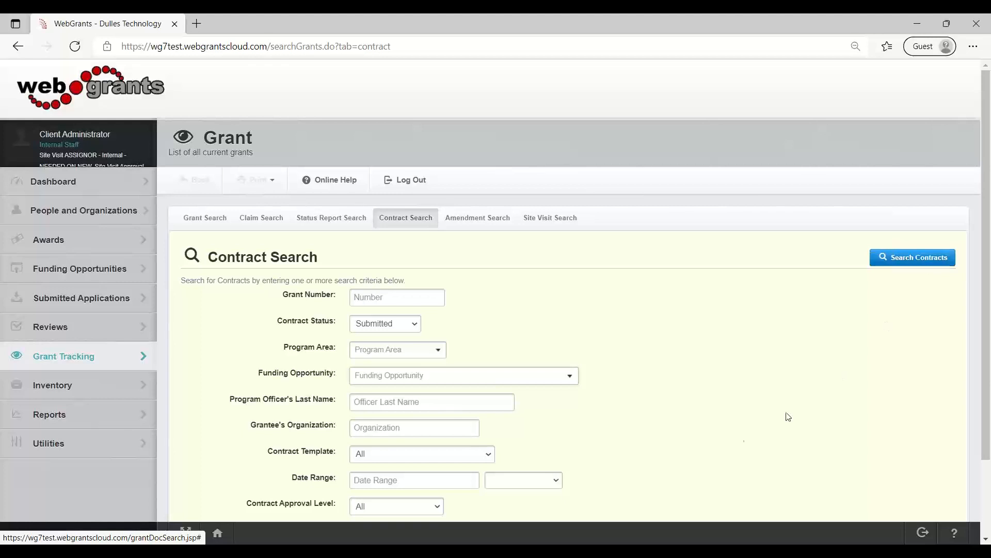
{"action": "scroll", "coordinate": [744, 427], "scroll_direction": "down", "scroll_amount": 2}
{"action": "left_click", "coordinate": [363, 439]}
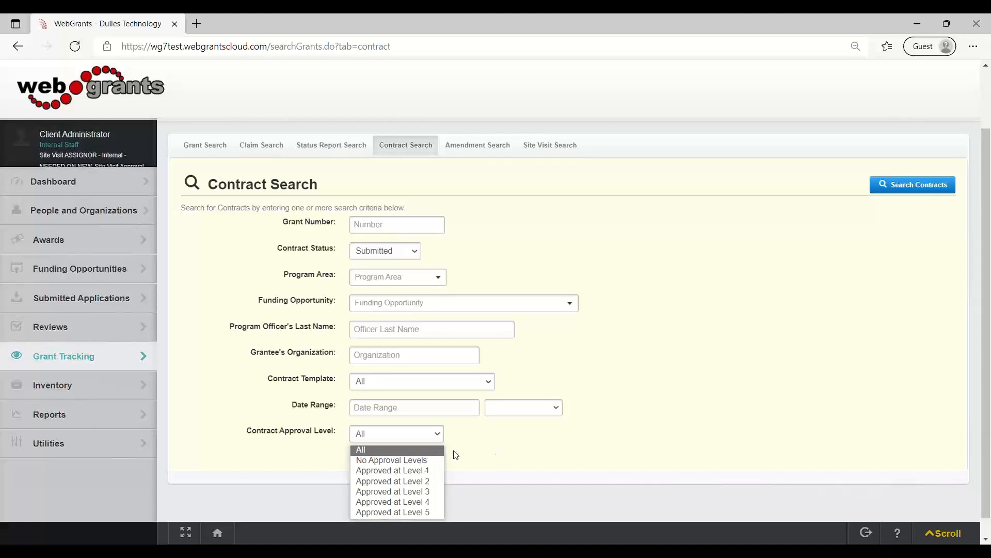
{"action": "left_click", "coordinate": [482, 449]}
{"action": "left_click", "coordinate": [910, 186]}
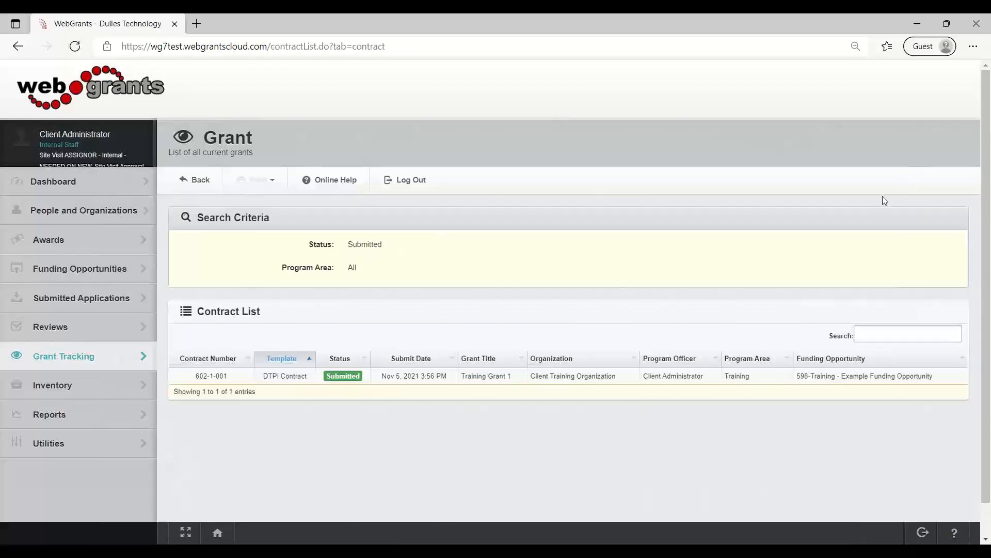
{"action": "left_click", "coordinate": [225, 380]}
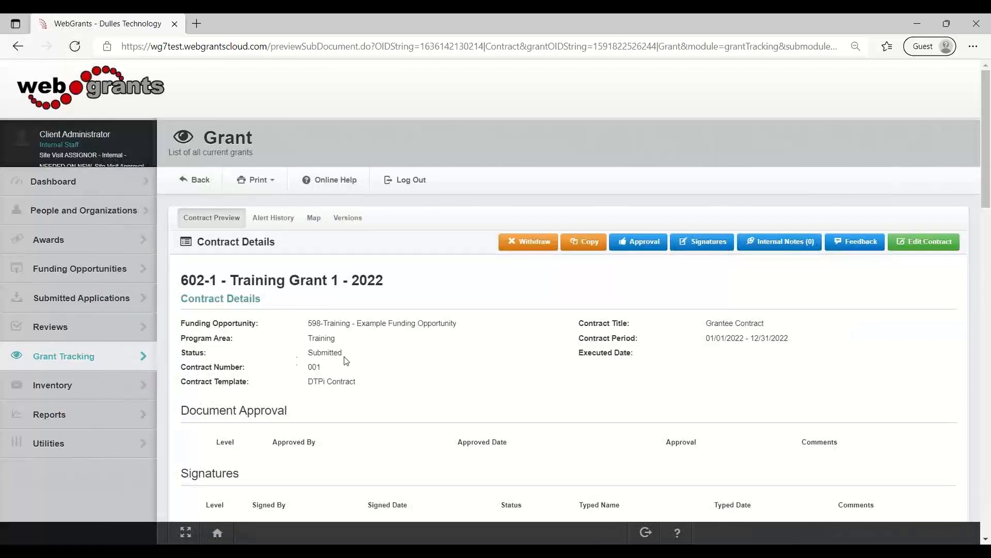
Record the contract's level 1 approval as Approved with the comment "Enter Comments here." and save it.
{"action": "left_click_drag", "start_coordinate": [336, 360], "coordinate": [308, 352]}
{"action": "left_click", "coordinate": [640, 250]}
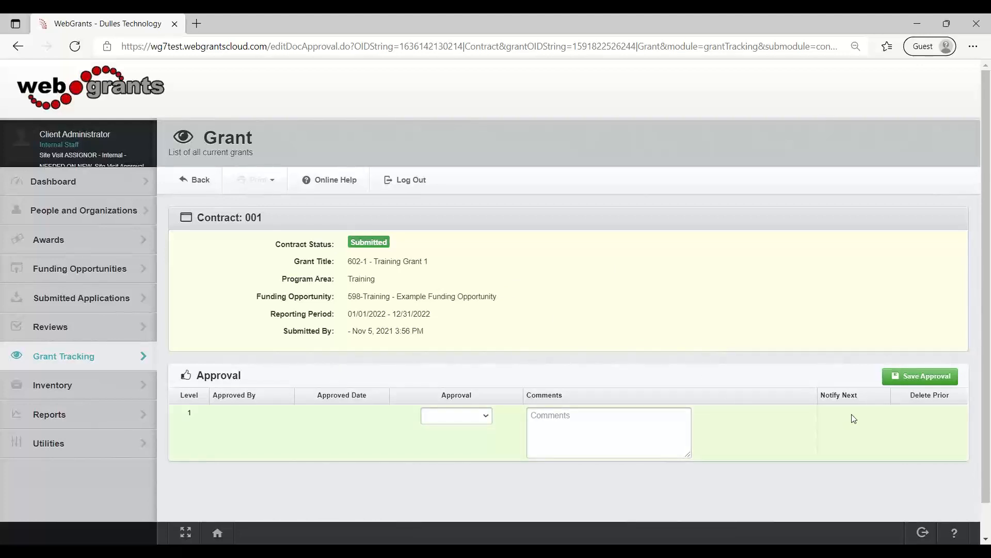
{"action": "left_click_drag", "start_coordinate": [860, 398], "coordinate": [823, 401]}
{"action": "left_click", "coordinate": [461, 421]}
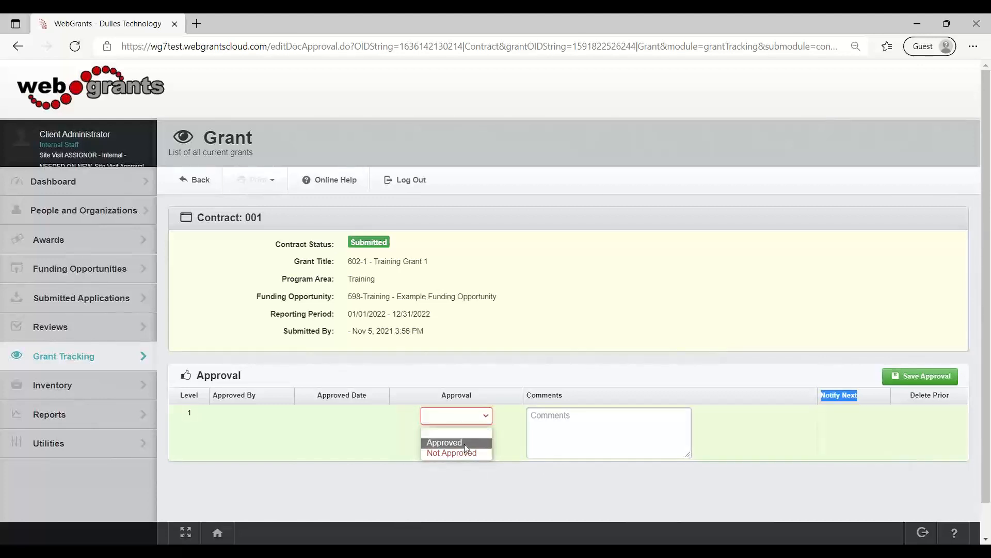
{"action": "left_click", "coordinate": [464, 443]}
{"action": "left_click", "coordinate": [578, 426]}
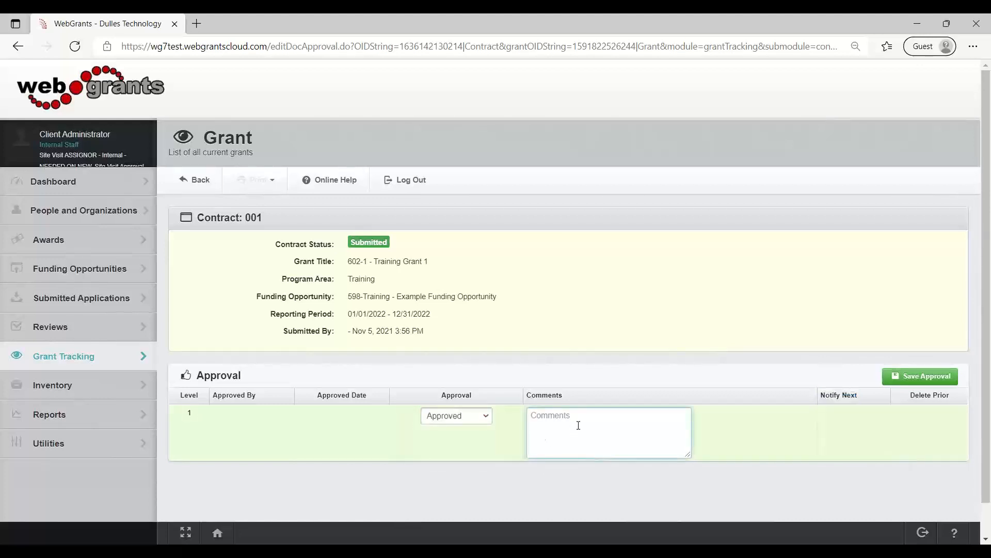
{"action": "type", "text": "Enter Comments here"}
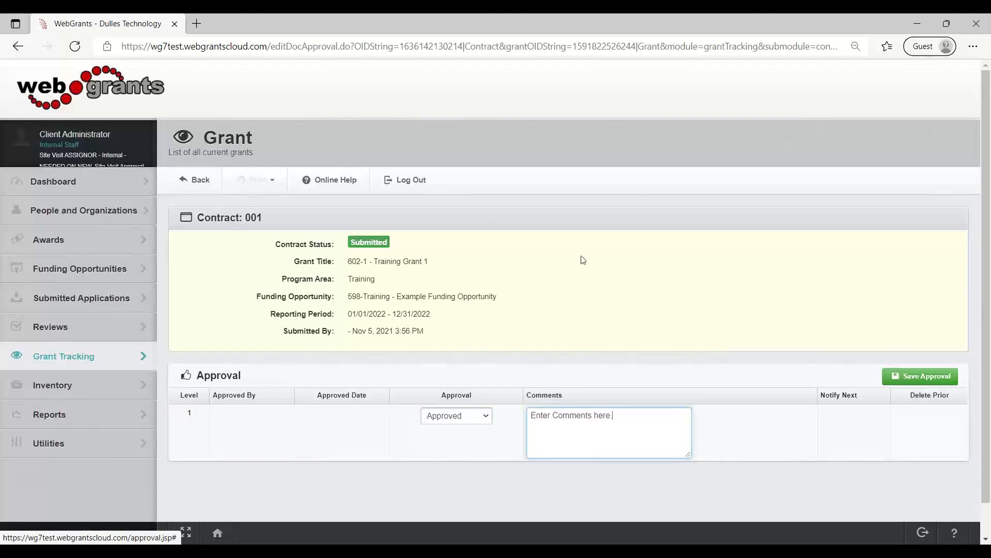
{"action": "left_click", "coordinate": [402, 249]}
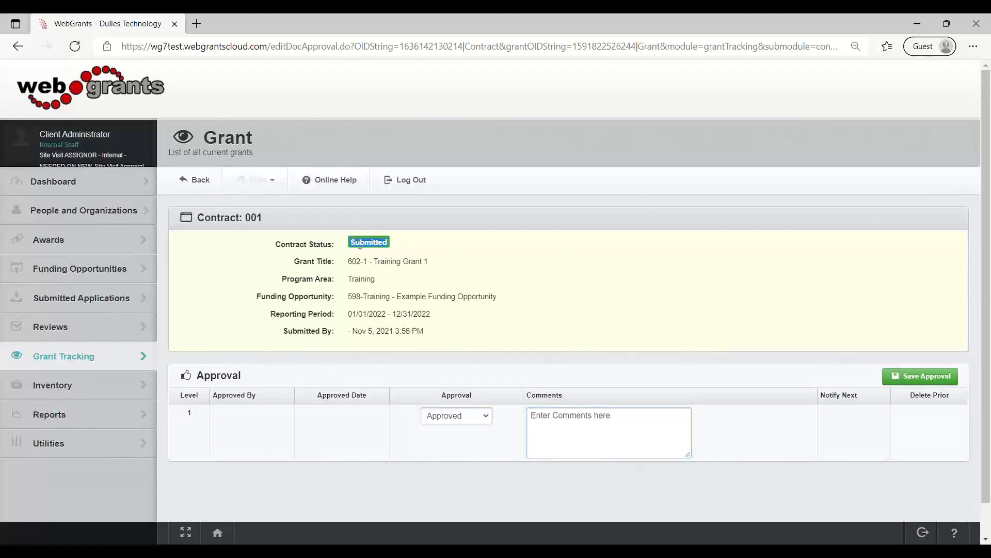
{"action": "left_click", "coordinate": [941, 381]}
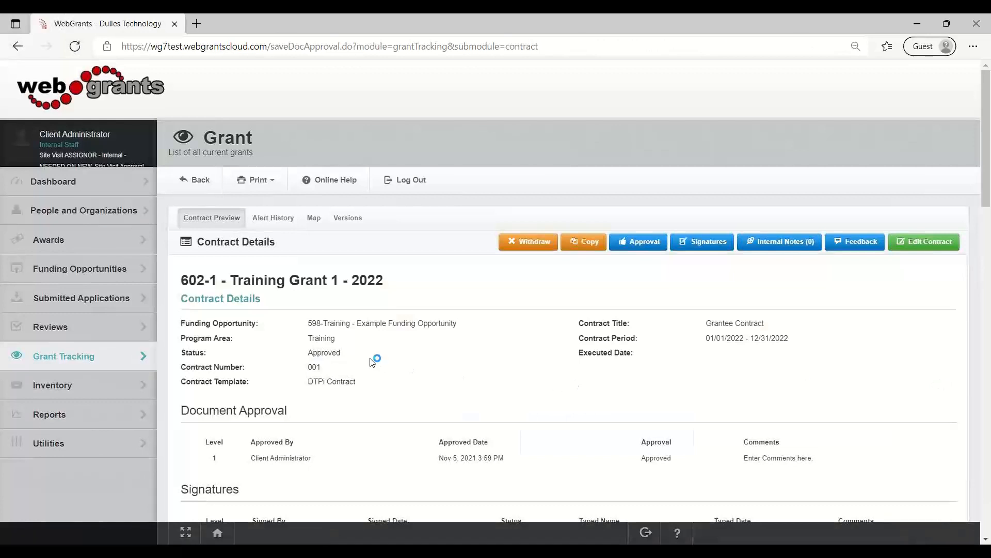
Examine the contract's status, its Document Approval and Signatures sections, and the available print formats.
{"action": "left_click_drag", "start_coordinate": [338, 357], "coordinate": [299, 358]}
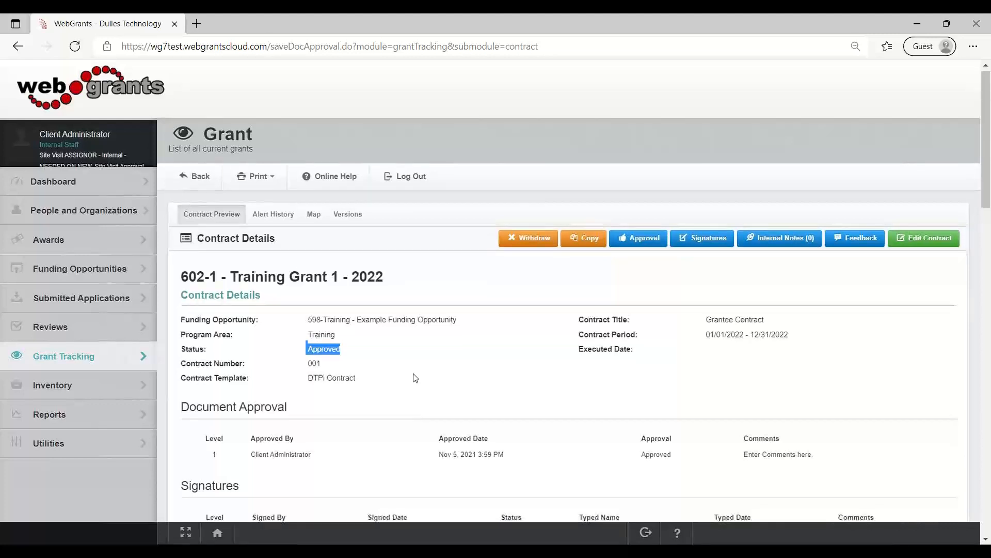
{"action": "scroll", "coordinate": [413, 377], "scroll_direction": "down", "scroll_amount": 1}
{"action": "left_click_drag", "start_coordinate": [837, 392], "coordinate": [172, 343]}
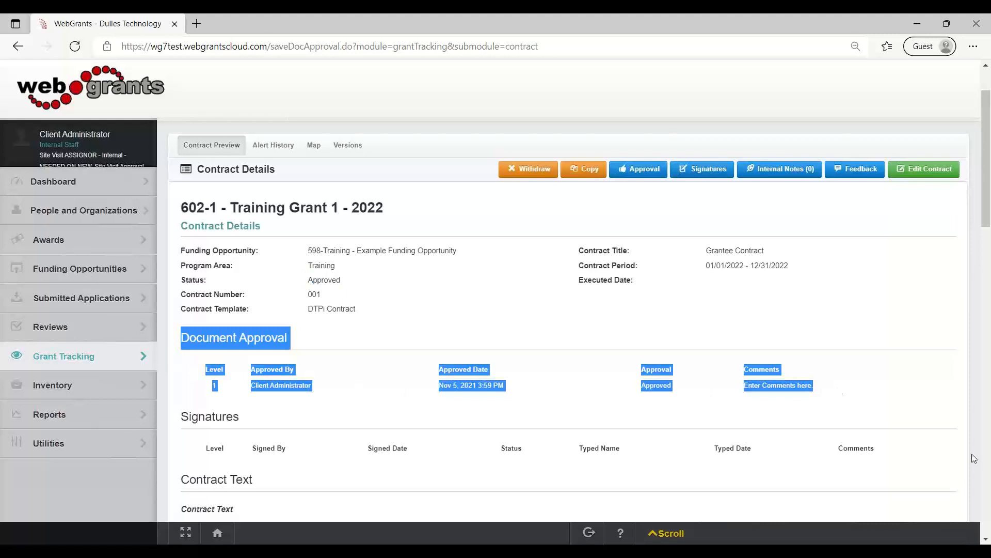
{"action": "left_click", "coordinate": [903, 398]}
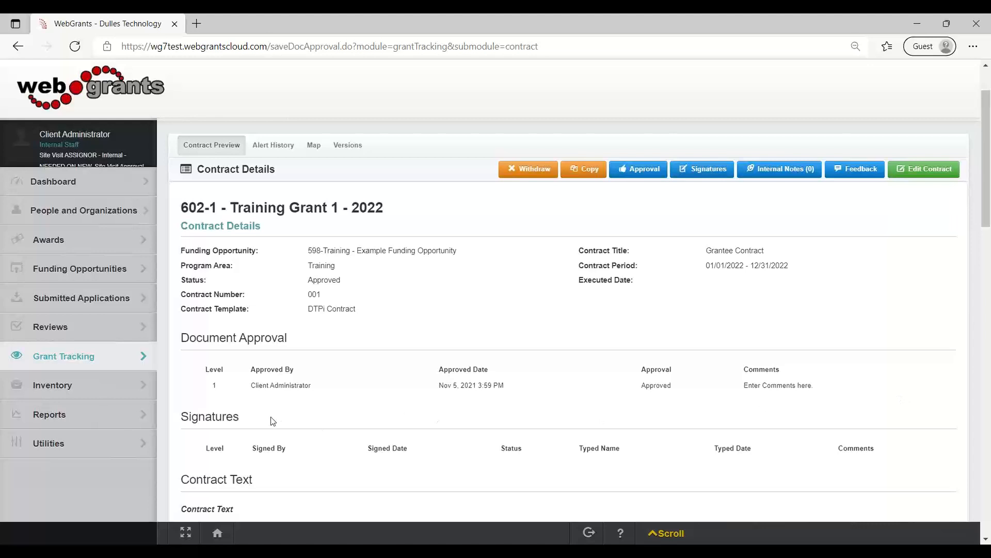
{"action": "left_click_drag", "start_coordinate": [271, 417], "coordinate": [191, 417]}
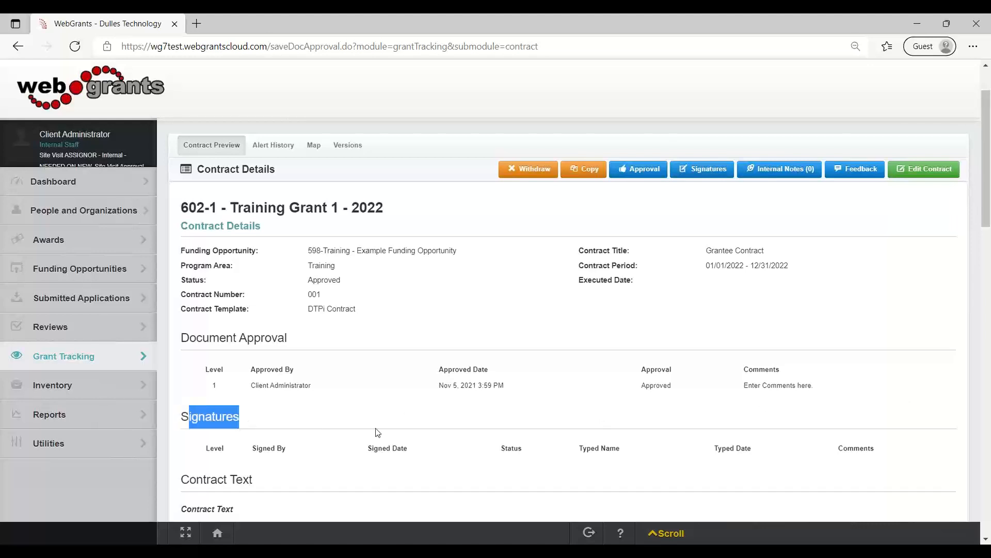
{"action": "scroll", "coordinate": [378, 432], "scroll_direction": "up", "scroll_amount": 1}
{"action": "left_click", "coordinate": [258, 180]}
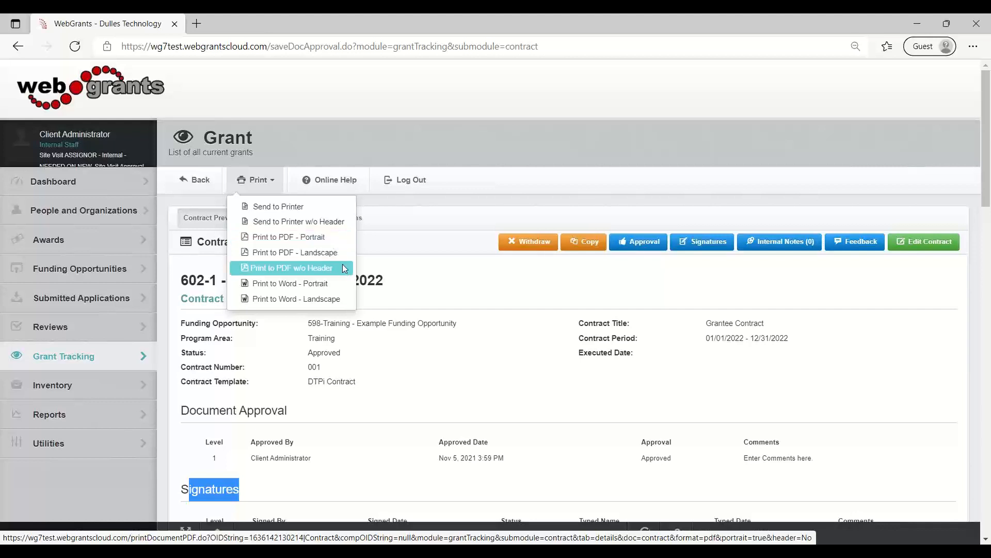
{"action": "left_click", "coordinate": [444, 266]}
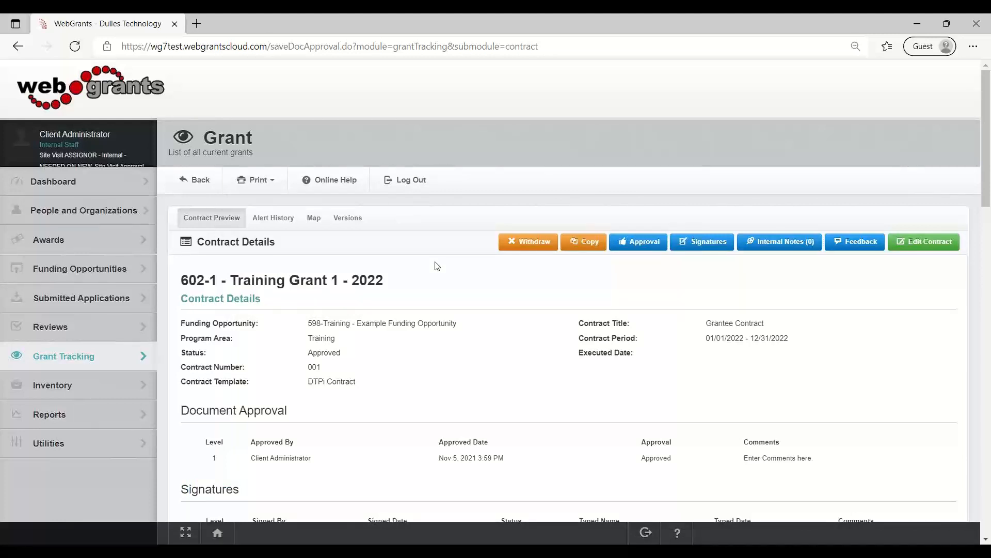
Open the contract's signatures and set level 1 to Signed, with typed name "Internal User's Name" and typed date 11/05/2021.
{"action": "left_click", "coordinate": [708, 243]}
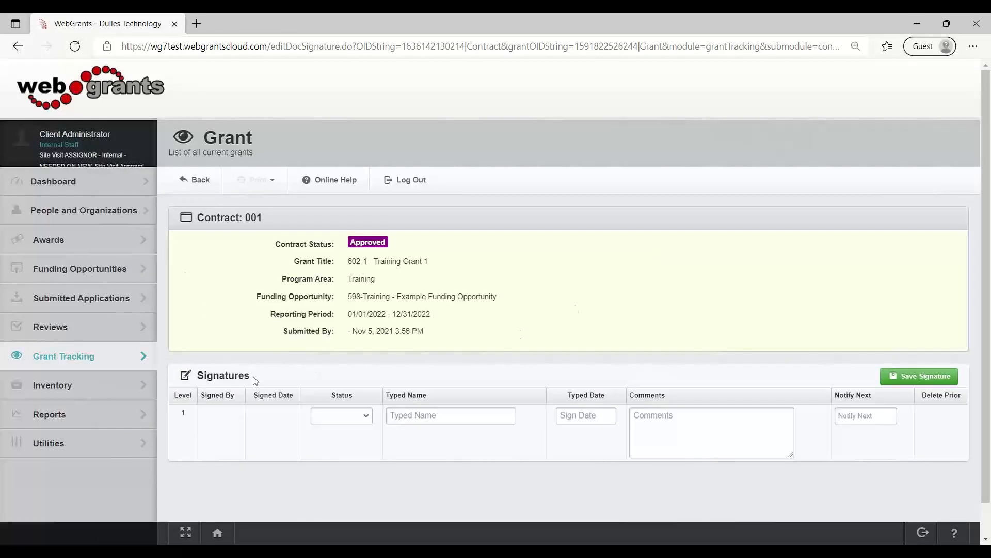
{"action": "left_click_drag", "start_coordinate": [255, 375], "coordinate": [201, 375]}
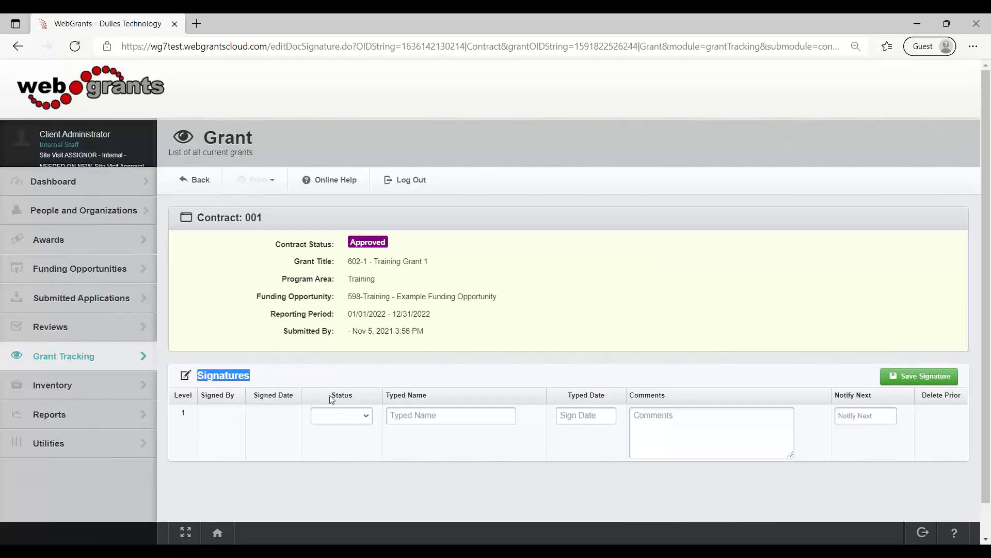
{"action": "left_click", "coordinate": [340, 418]}
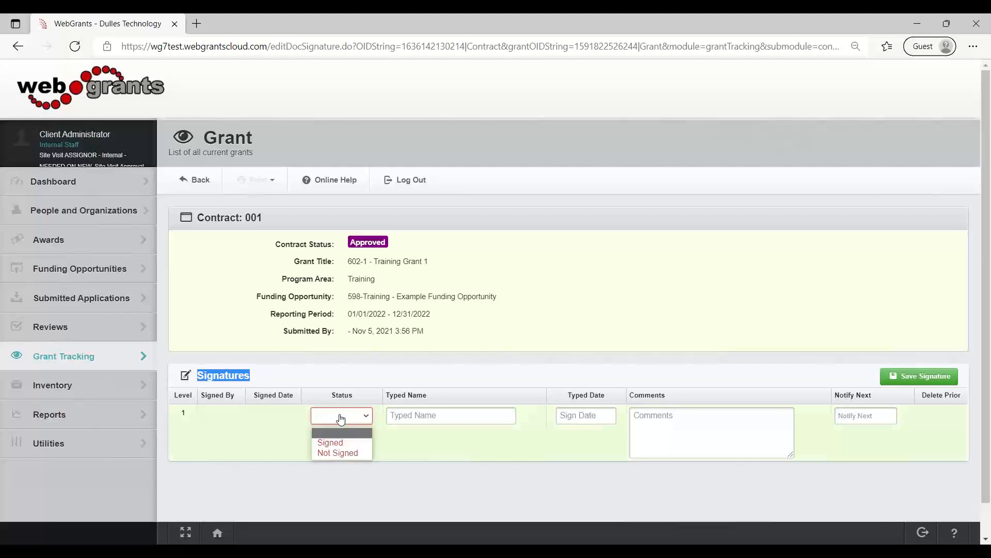
{"action": "left_click", "coordinate": [341, 443]}
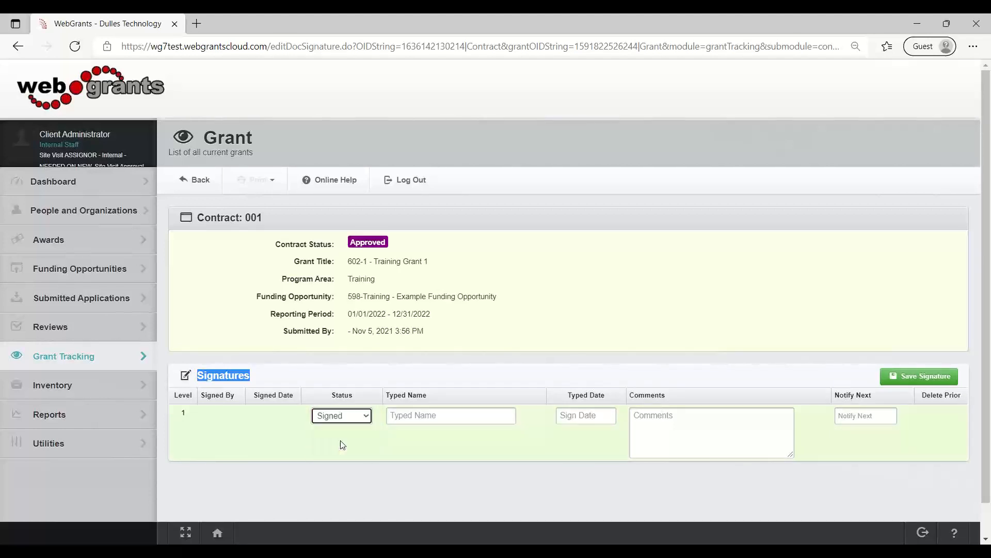
{"action": "left_click", "coordinate": [428, 411]}
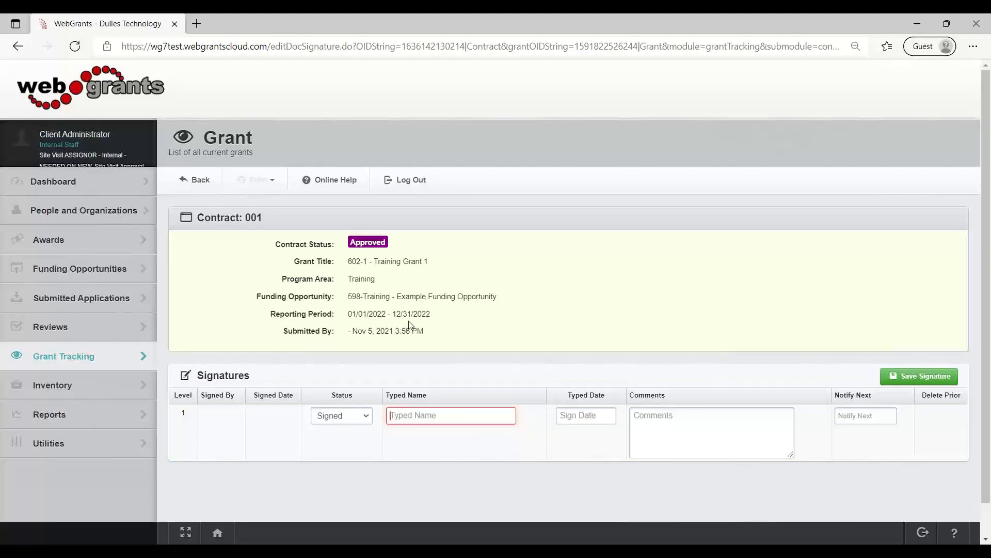
{"action": "type", "text": "Internal User "}
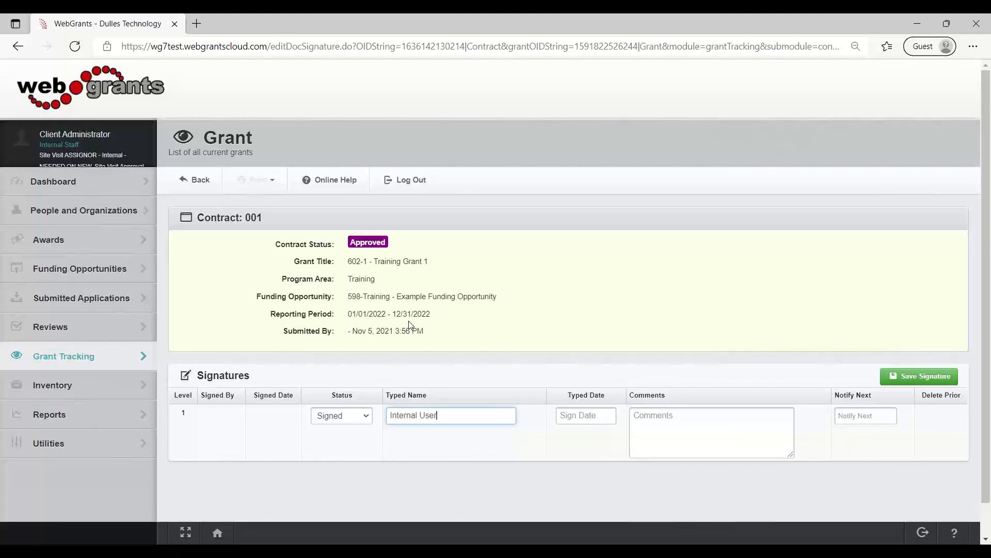
{"action": "type", "text": "'s Name"}
{"action": "left_click", "coordinate": [562, 415]}
{"action": "left_click", "coordinate": [658, 469]}
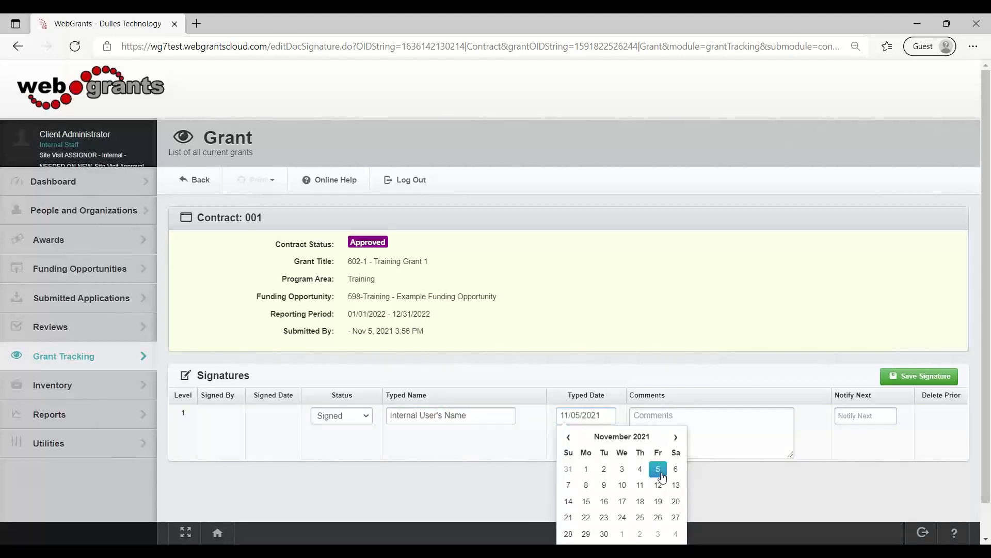
Add the signature comment "Comments are entered here.", choose the grantee contact to notify next, and save the signature.
{"action": "left_click", "coordinate": [740, 418]}
{"action": "type", "text": "Co"}
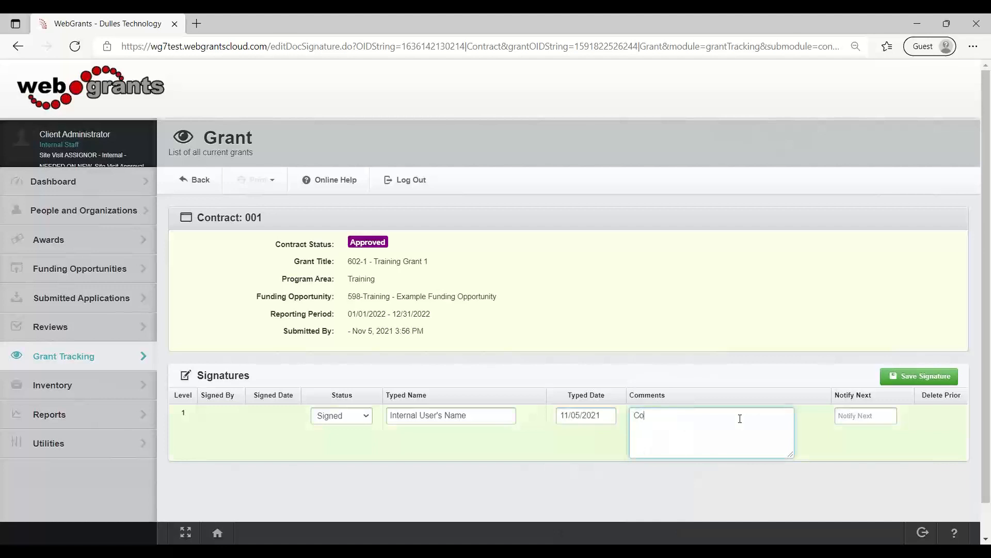
{"action": "type", "text": "mments are entered here."}
{"action": "left_click", "coordinate": [884, 416]}
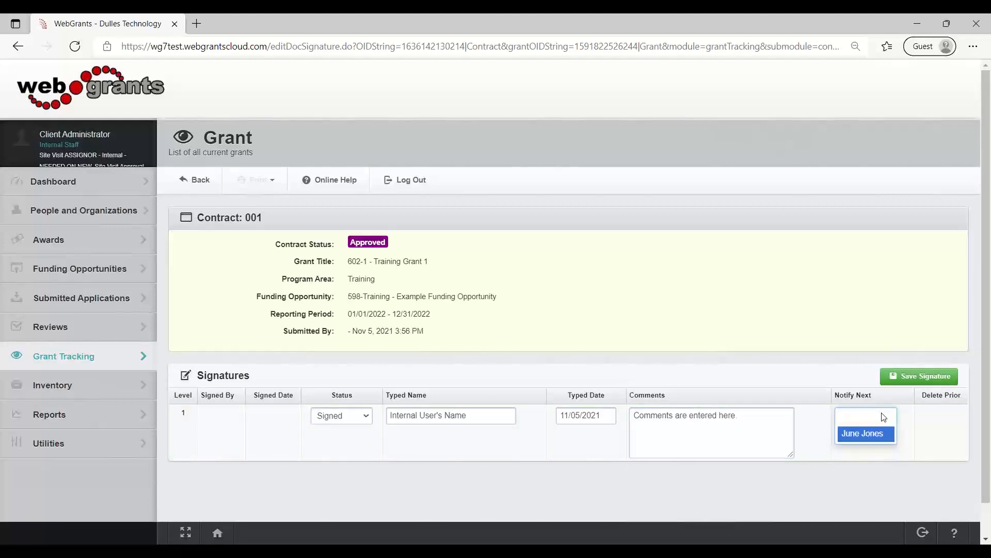
{"action": "left_click", "coordinate": [879, 438]}
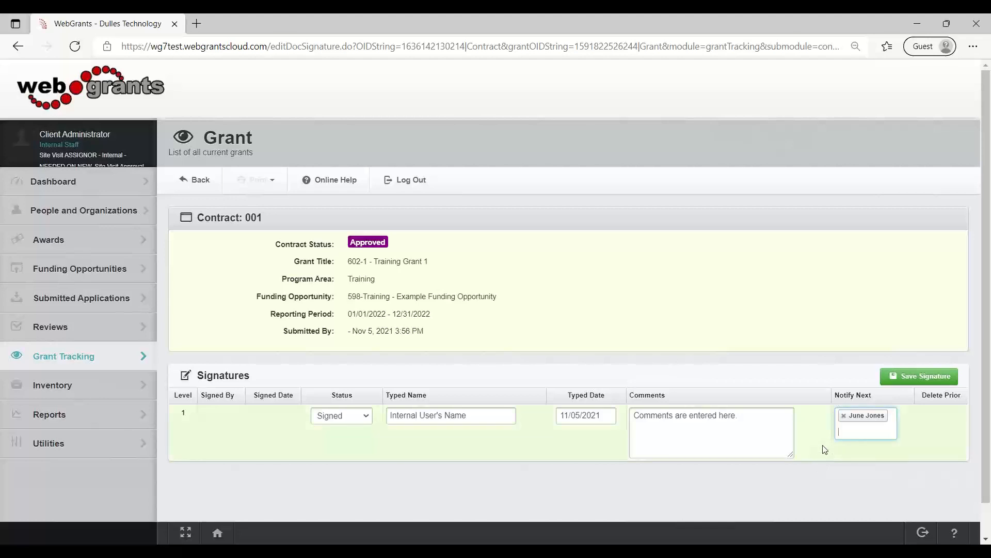
{"action": "left_click", "coordinate": [943, 380]}
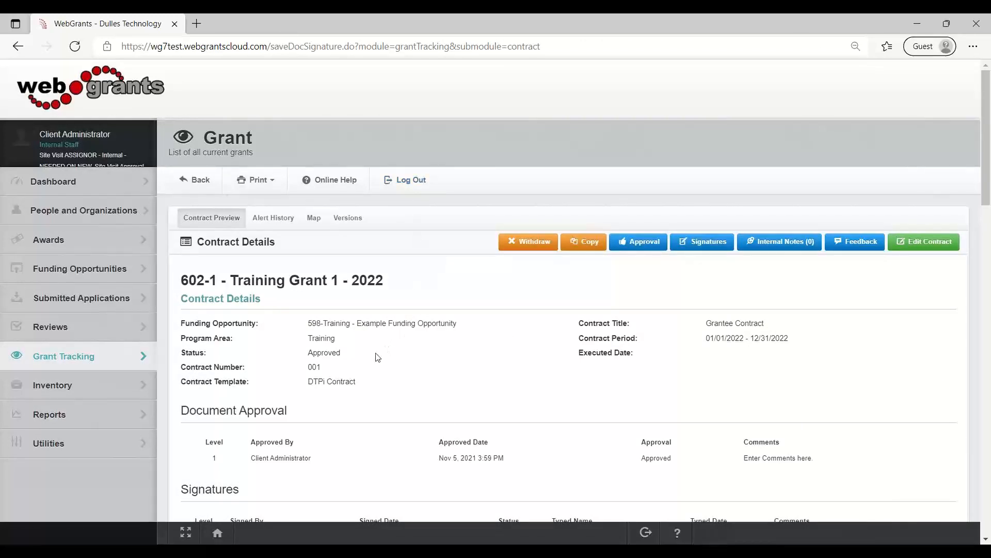
{"action": "left_click_drag", "start_coordinate": [347, 353], "coordinate": [307, 354]}
Log out and sign in as the external level 2 signer with that user's ID and account password.
{"action": "left_click", "coordinate": [410, 181]}
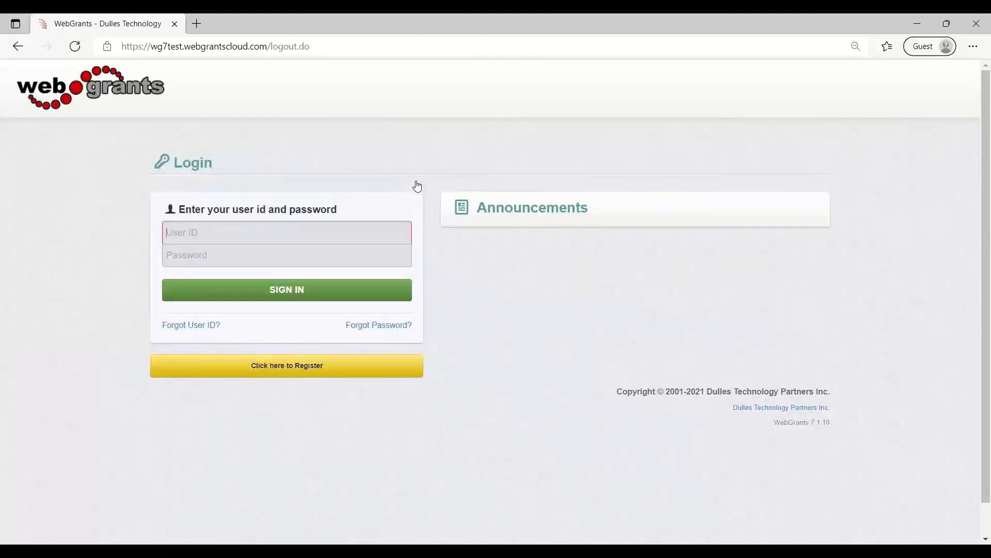
{"action": "key", "text": "Tab"}
{"action": "type", "text": "********"}
{"action": "left_click", "coordinate": [340, 297]}
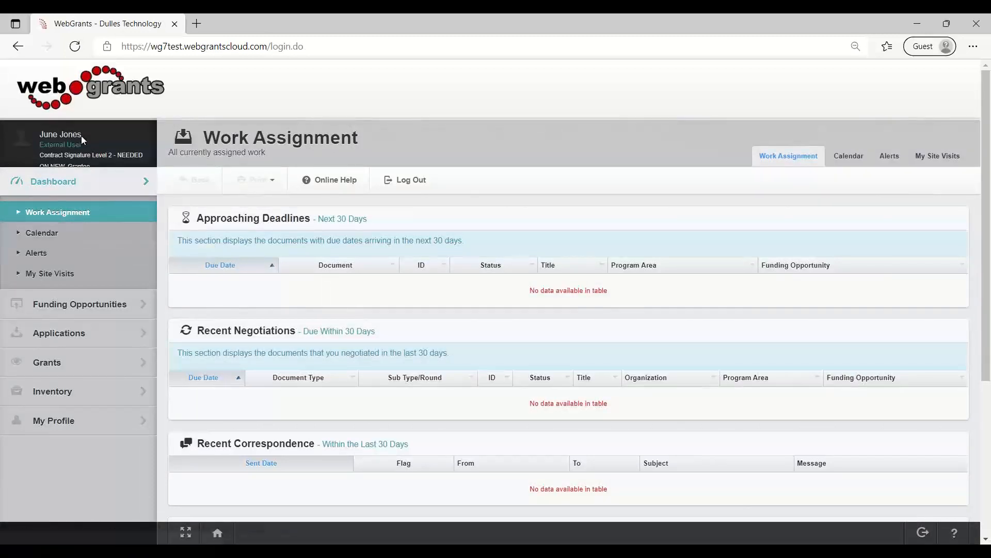
{"action": "left_click_drag", "start_coordinate": [77, 146], "coordinate": [36, 148]}
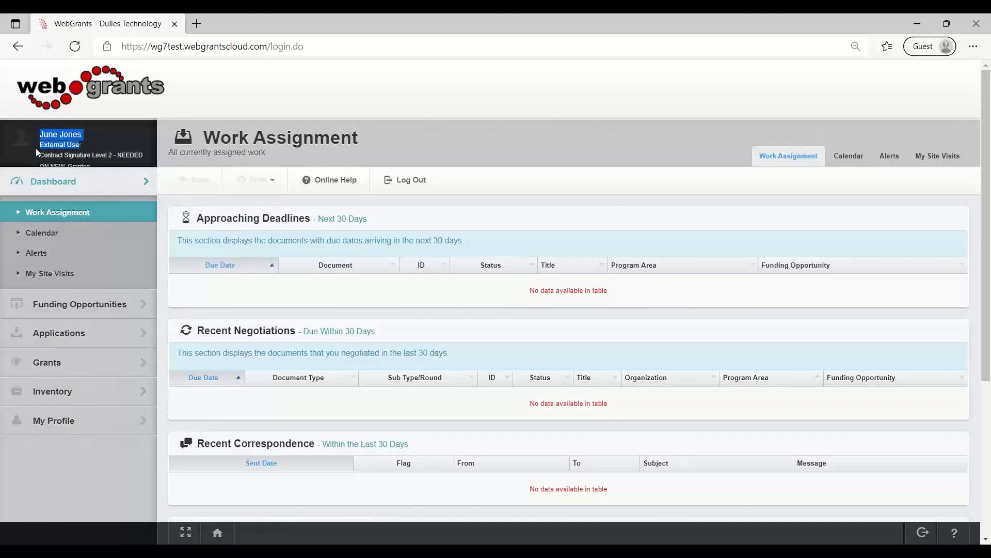
Open grant 602-1, Training Grant 1, from the current grants, go to its Contract component, and open contract 602-1 - 001.
{"action": "left_click", "coordinate": [102, 371]}
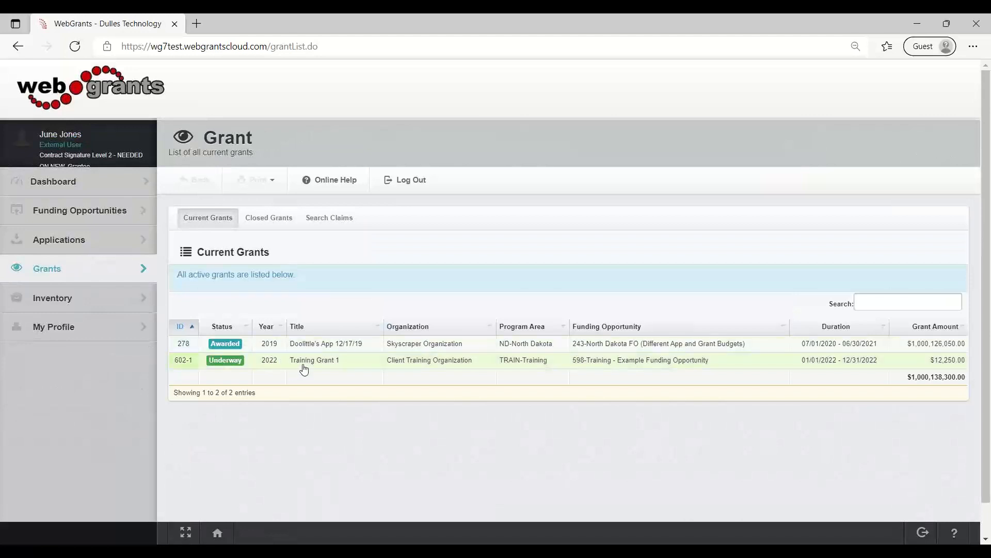
{"action": "left_click", "coordinate": [304, 365]}
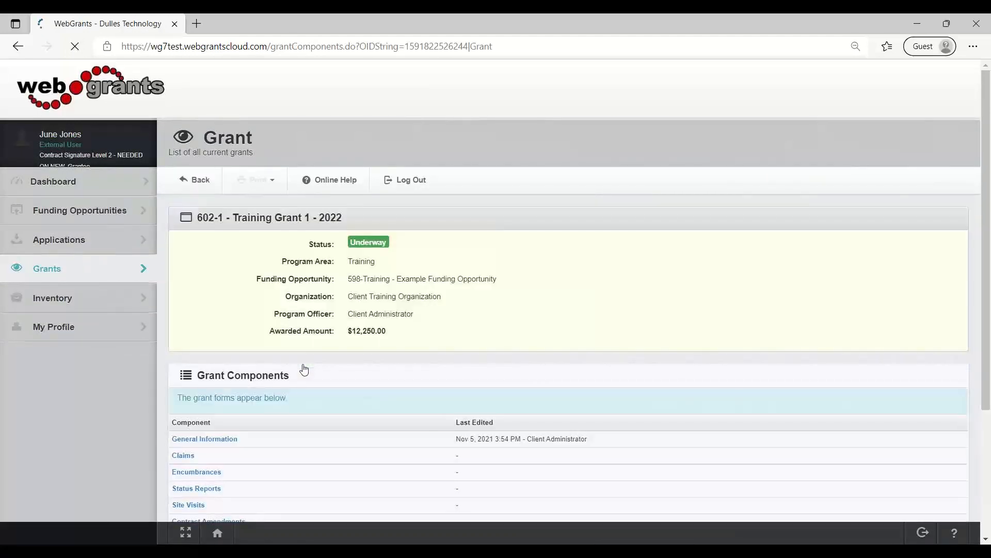
{"action": "scroll", "coordinate": [304, 368], "scroll_direction": "down", "scroll_amount": 3}
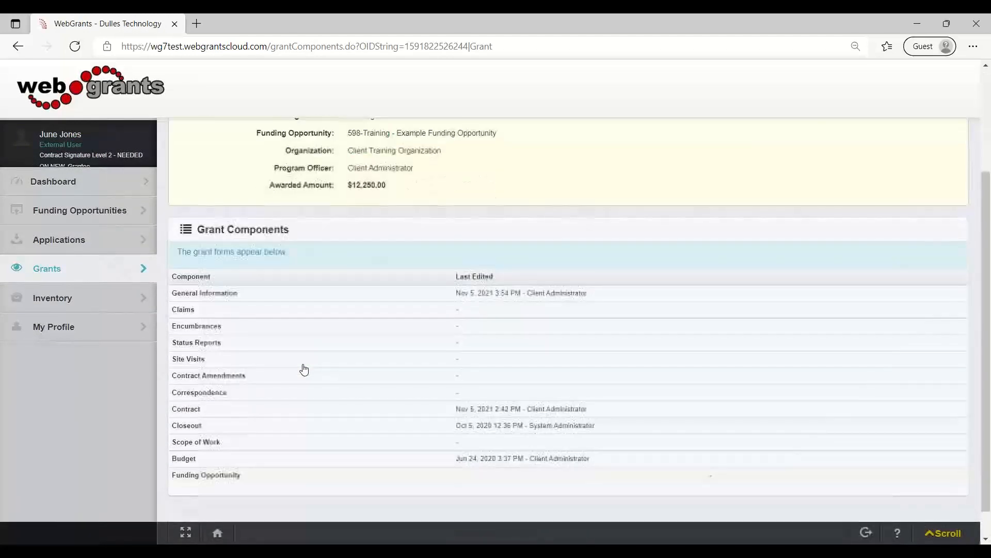
{"action": "left_click", "coordinate": [182, 411]}
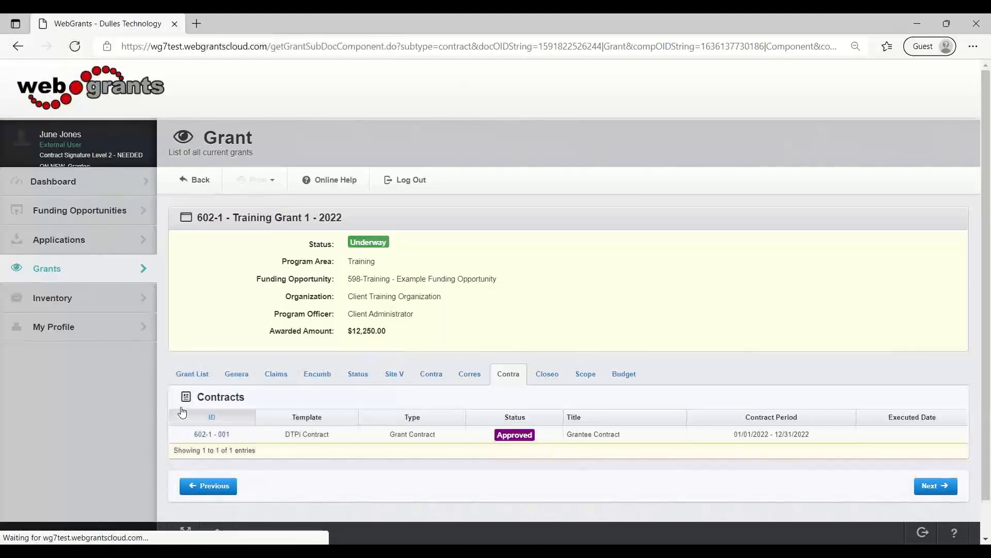
{"action": "left_click", "coordinate": [218, 440]}
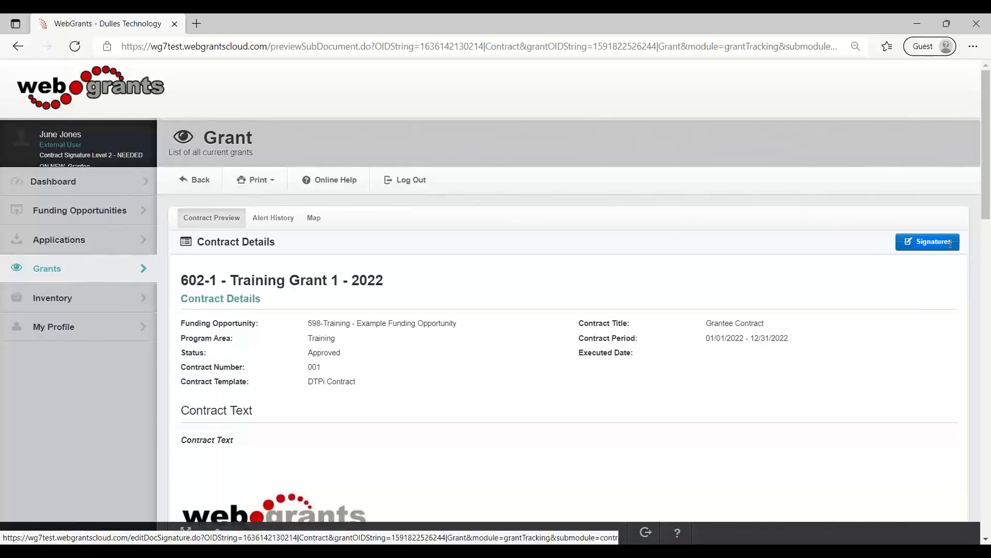
Read through the contract text and open the contract's signatures for the level 2 signing.
{"action": "left_click_drag", "start_coordinate": [950, 244], "coordinate": [877, 283]}
{"action": "scroll", "coordinate": [767, 355], "scroll_direction": "down", "scroll_amount": 1}
{"action": "scroll", "coordinate": [767, 355], "scroll_direction": "down", "scroll_amount": 10}
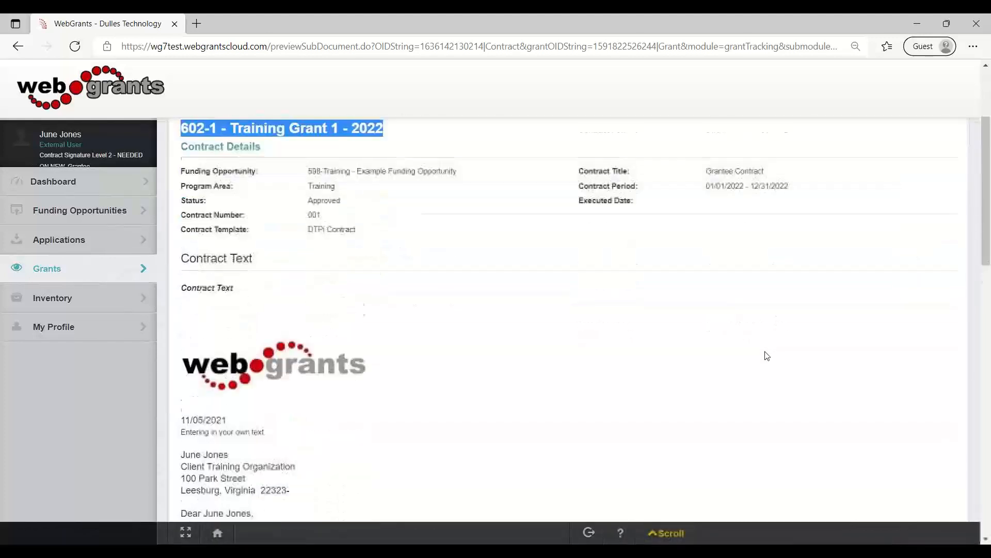
{"action": "scroll", "coordinate": [767, 355], "scroll_direction": "down", "scroll_amount": 10}
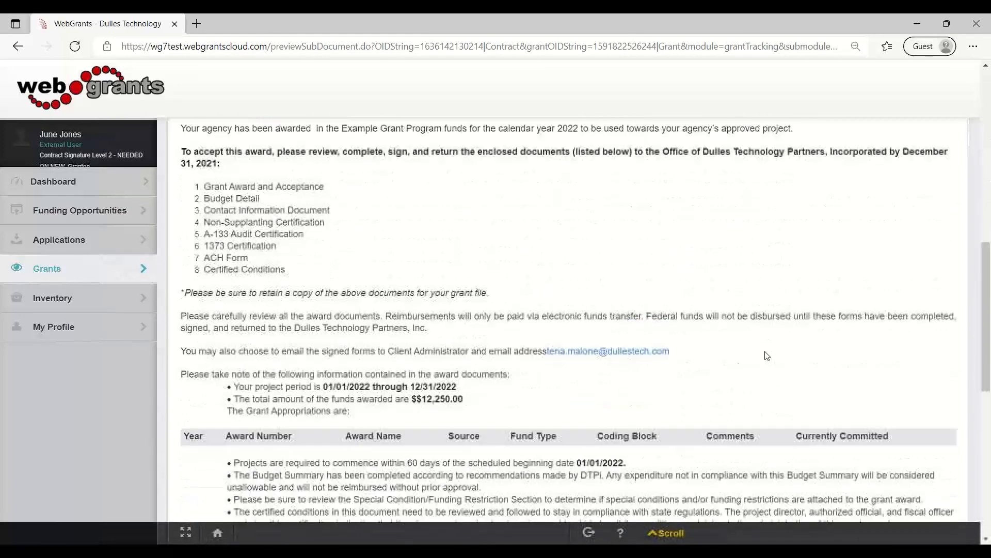
{"action": "scroll", "coordinate": [767, 354], "scroll_direction": "up", "scroll_amount": 20}
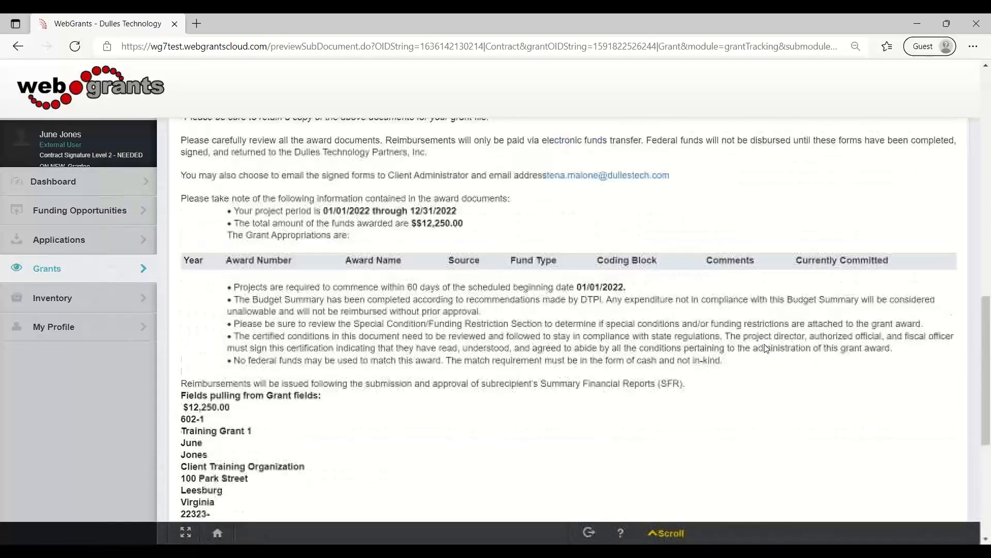
{"action": "left_click", "coordinate": [928, 244]}
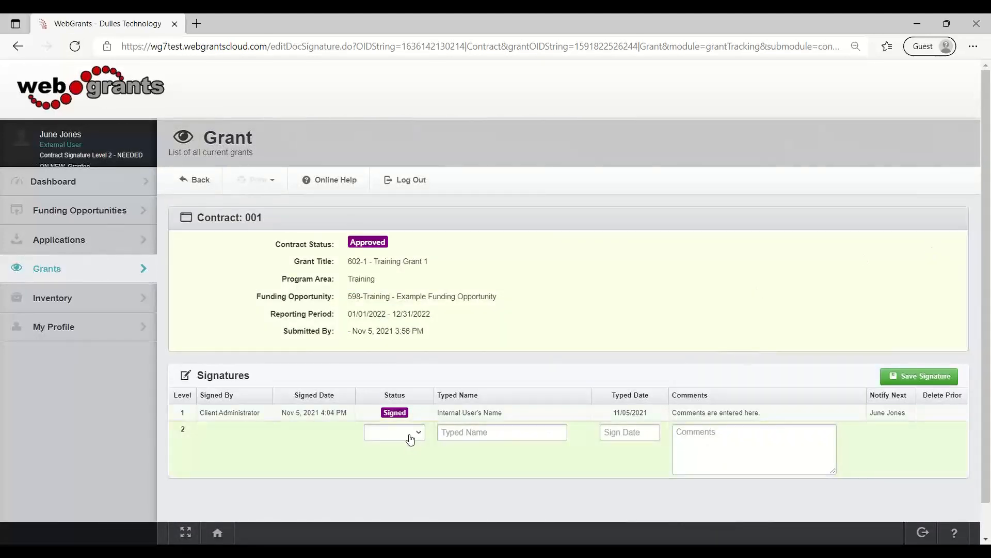
Mark the level 2 signature as Signed with the typed name "Grantee External Users Name" and the date 11/05/2021.
{"action": "left_click", "coordinate": [411, 439]}
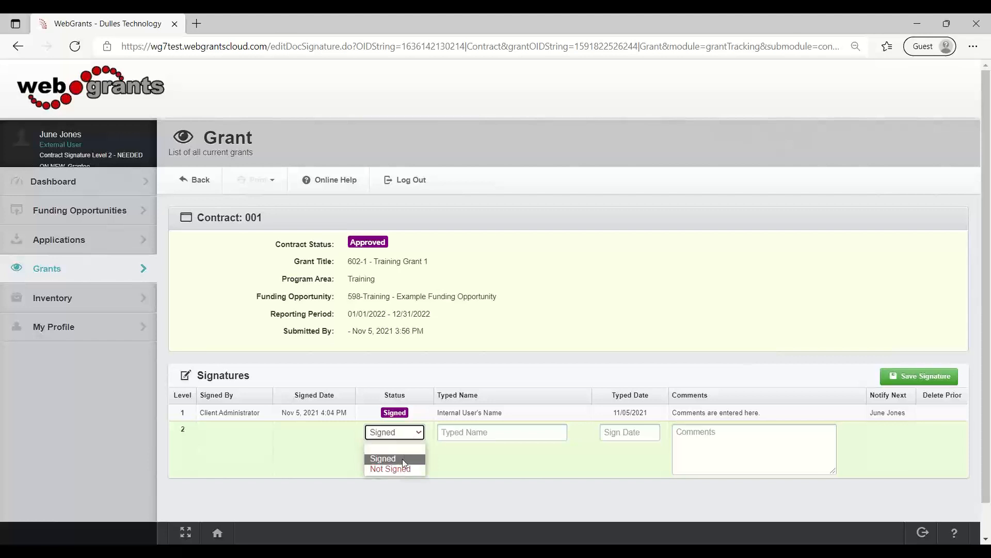
{"action": "left_click", "coordinate": [401, 458]}
{"action": "left_click", "coordinate": [475, 431]}
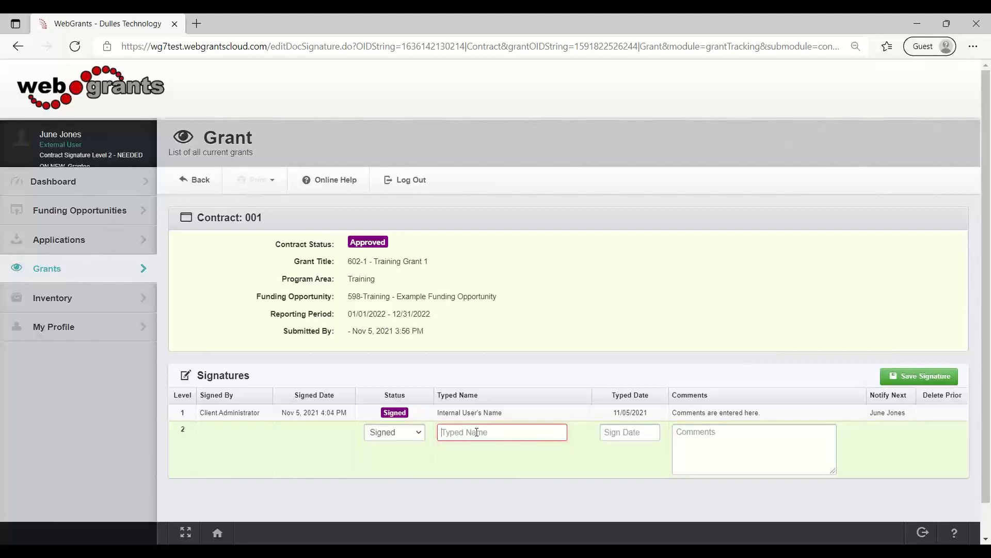
{"action": "type", "text": "Grantee Ex"}
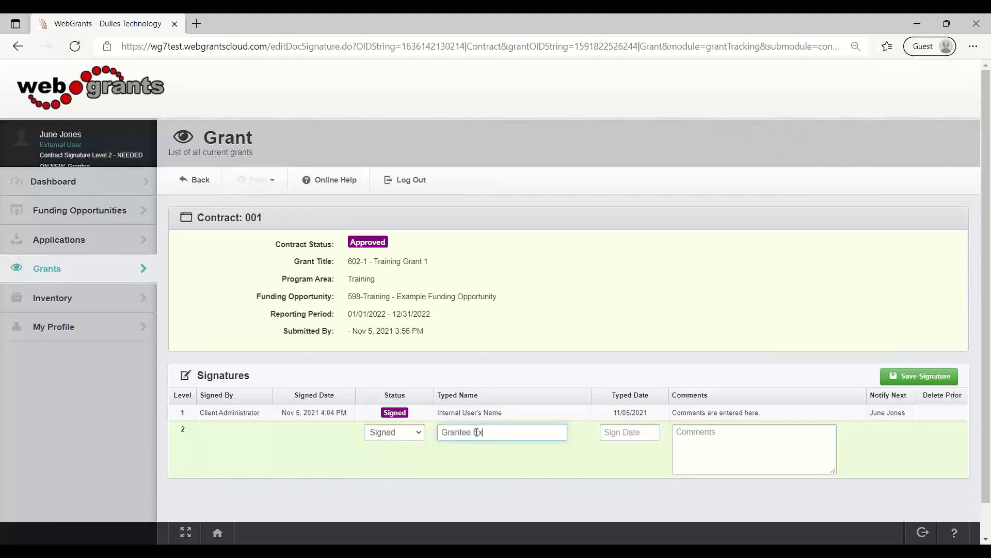
{"action": "type", "text": "ternal User s Name"}
{"action": "left_click", "coordinate": [607, 437]}
{"action": "left_click", "coordinate": [702, 485]}
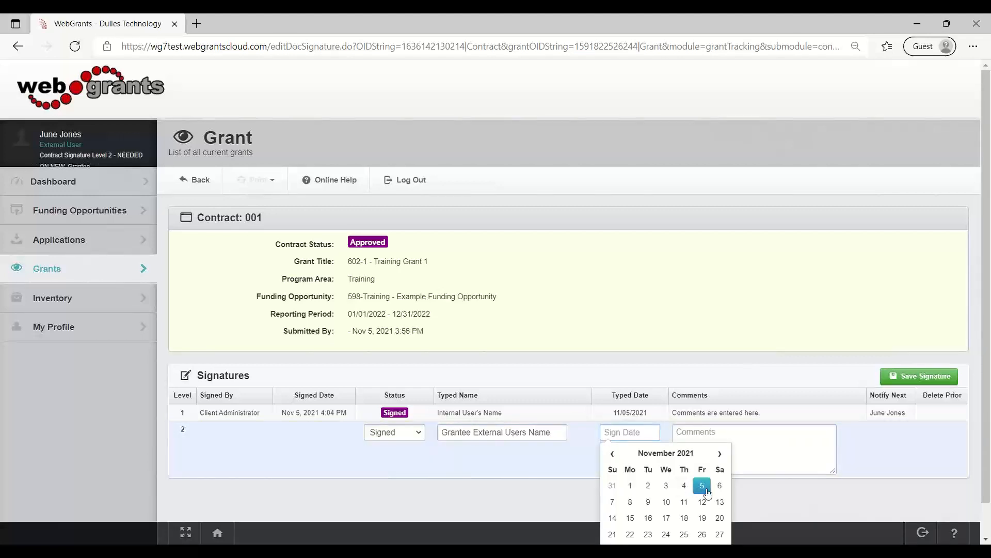
Add the comment "External Comments" to the level 2 signature, save it, and check the contract's status.
{"action": "left_click", "coordinate": [743, 436]}
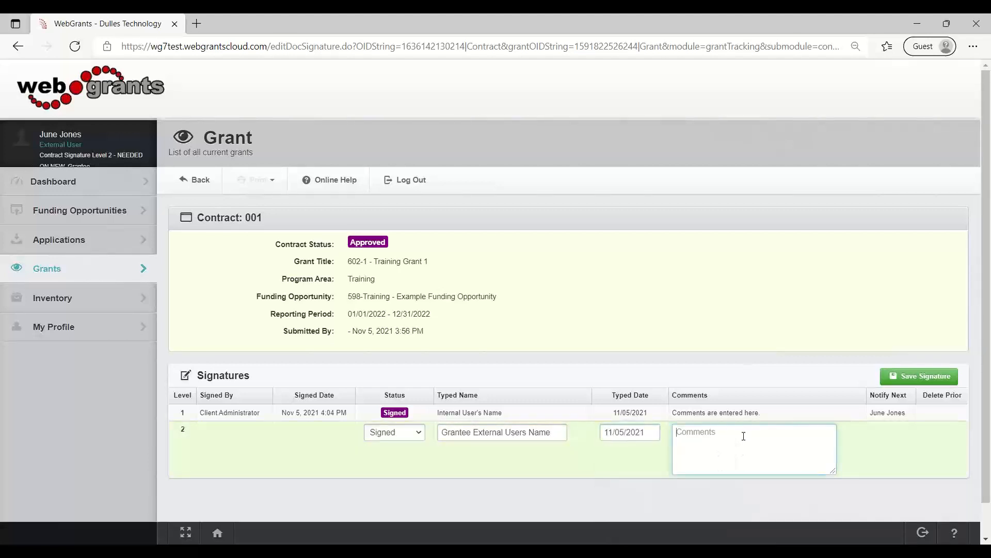
{"action": "type", "text": "External Comments"}
{"action": "left_click", "coordinate": [912, 376]}
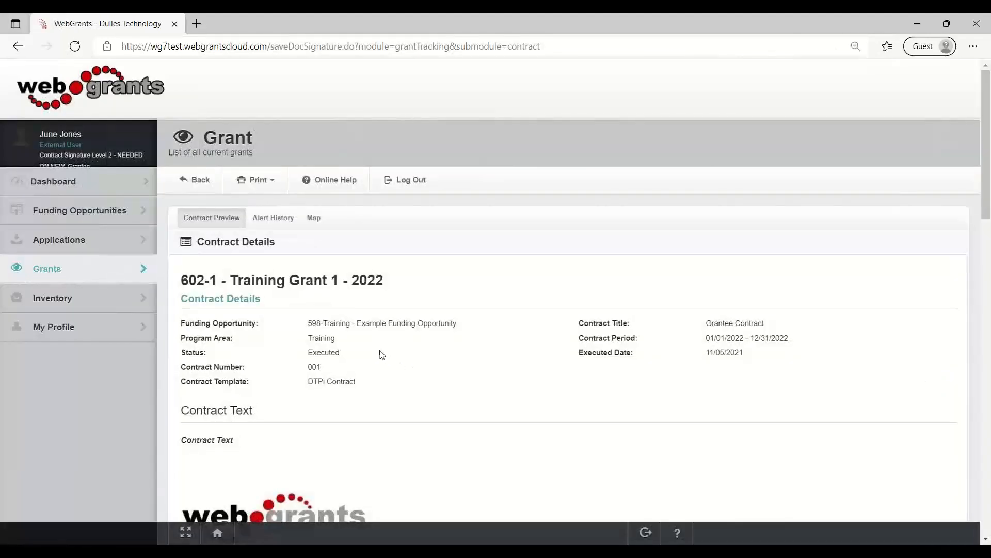
{"action": "left_click_drag", "start_coordinate": [381, 354], "coordinate": [318, 353]}
{"action": "scroll", "coordinate": [398, 380], "scroll_direction": "down", "scroll_amount": 4}
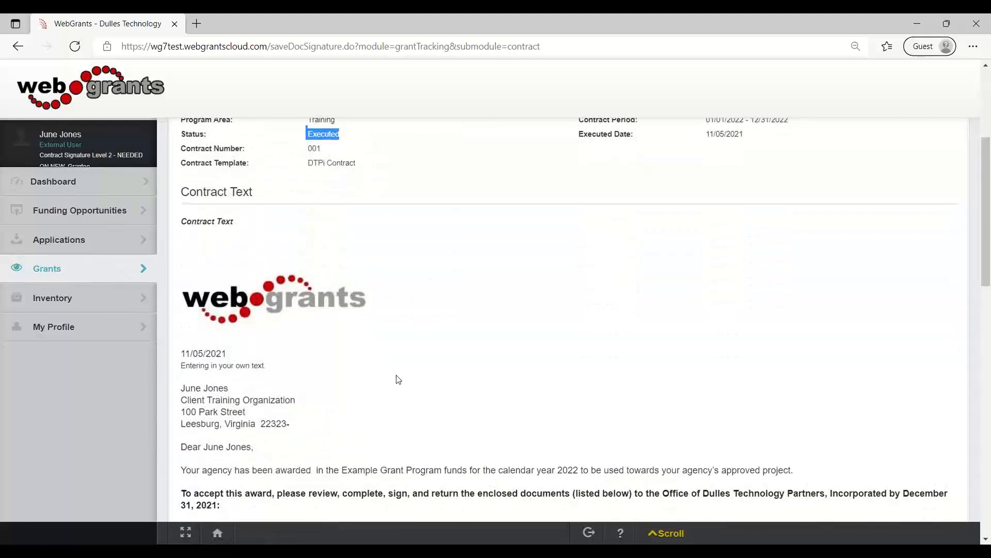